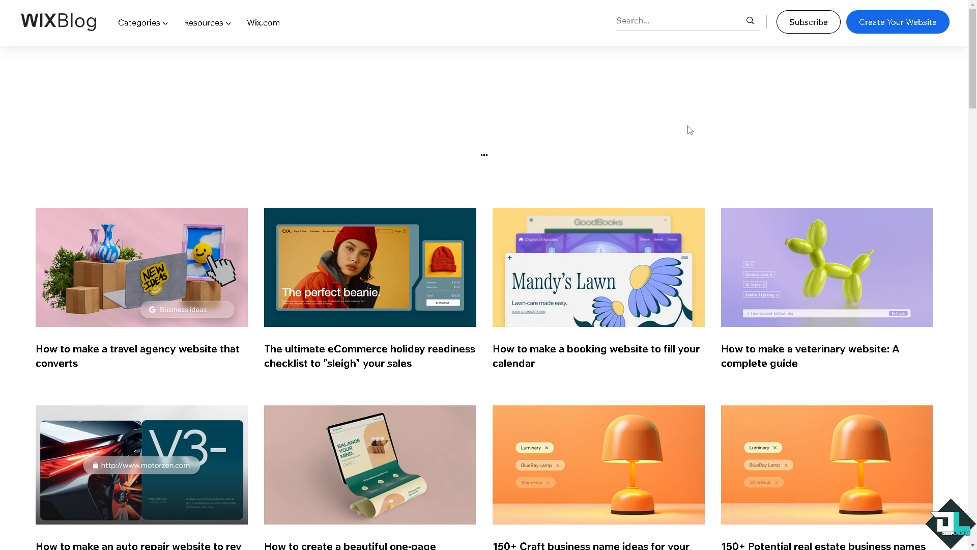
Step: Start creating a website, browse the blog website templates and open a preview of the Marketing Blog template
left_click(883, 32)
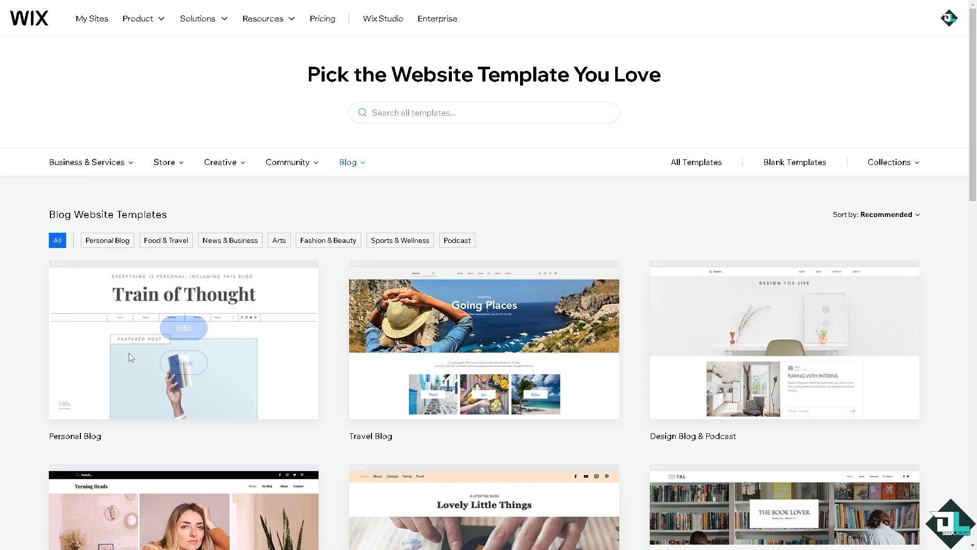
mouse_move(81, 306)
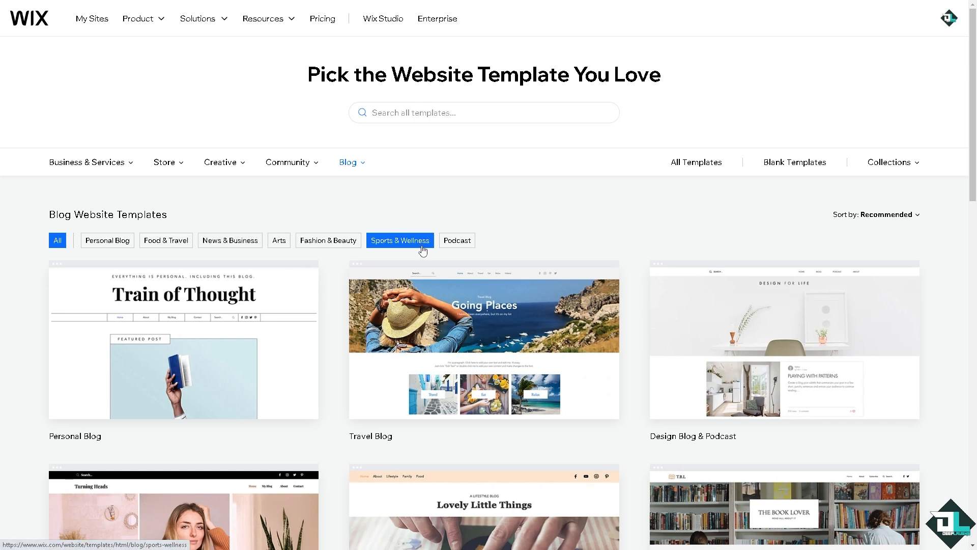
scroll(444, 250, "down", 4)
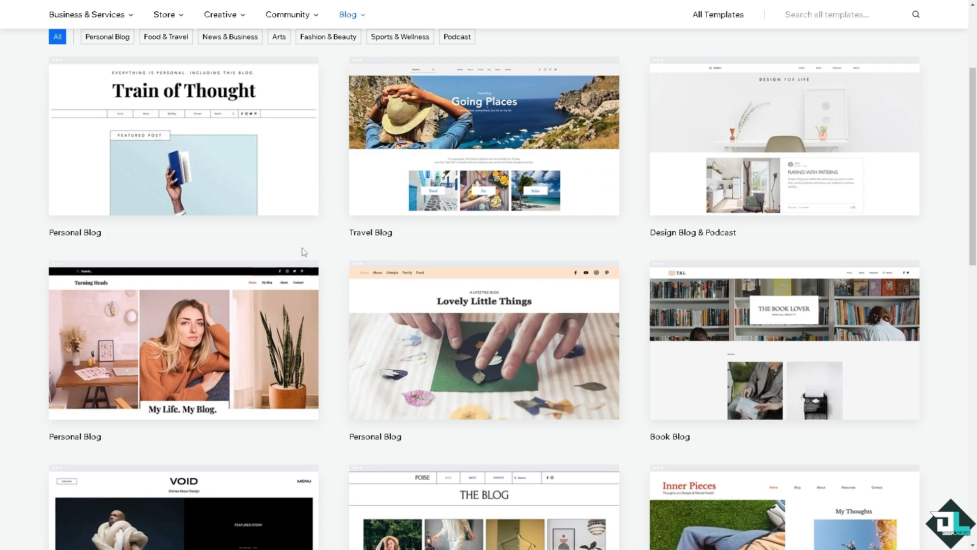
mouse_move(284, 275)
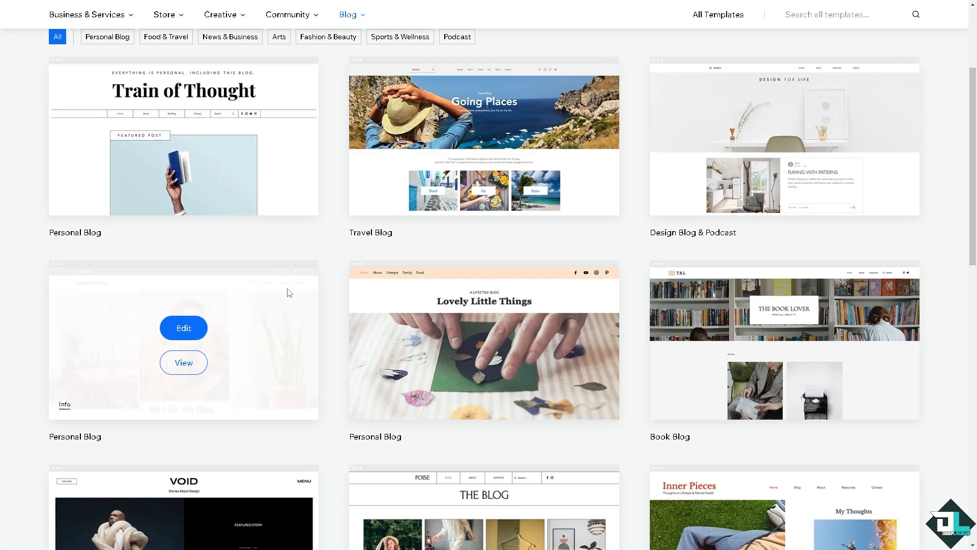
scroll(289, 295, "down", 1)
scroll(288, 296, "down", 4)
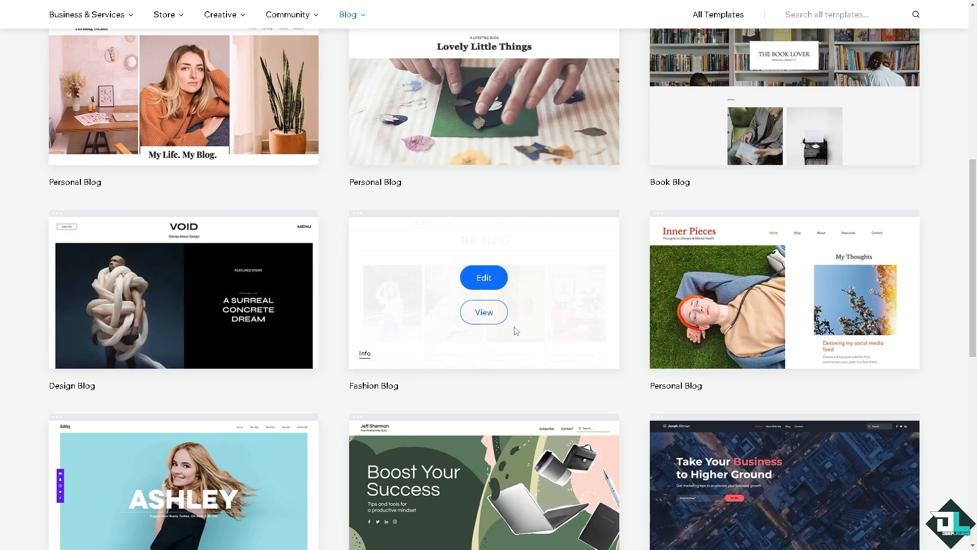
scroll(619, 333, "down", 2)
scroll(458, 320, "up", 11)
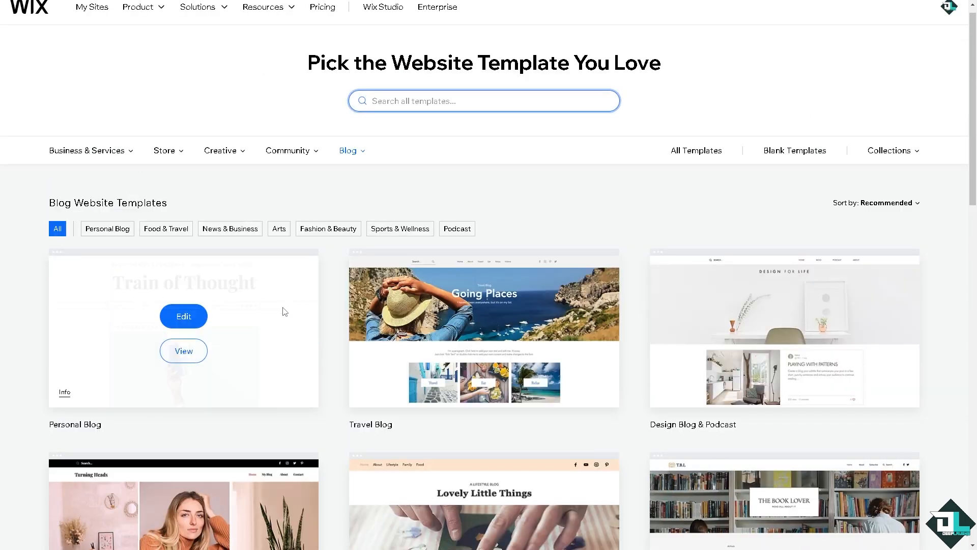
scroll(499, 322, "down", 4)
scroll(498, 320, "down", 10)
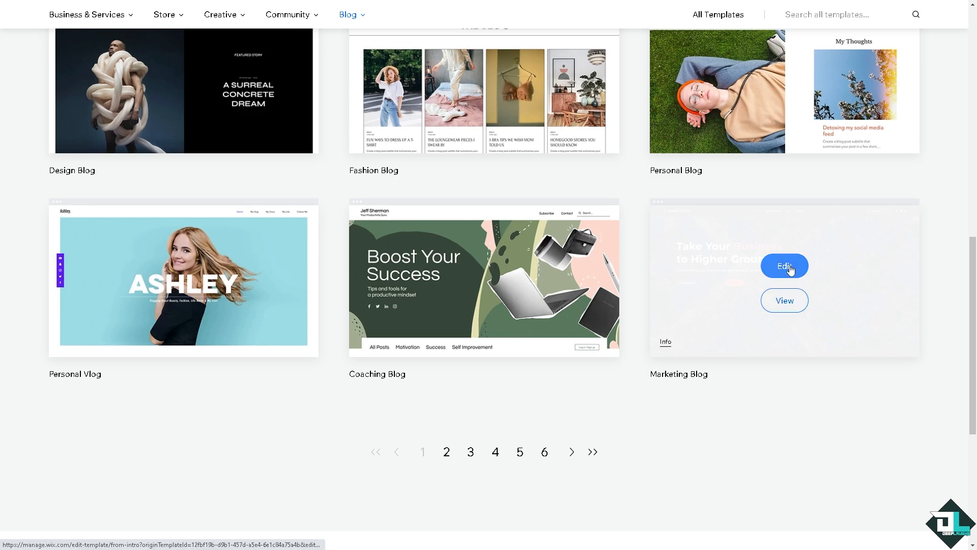
left_click(783, 299)
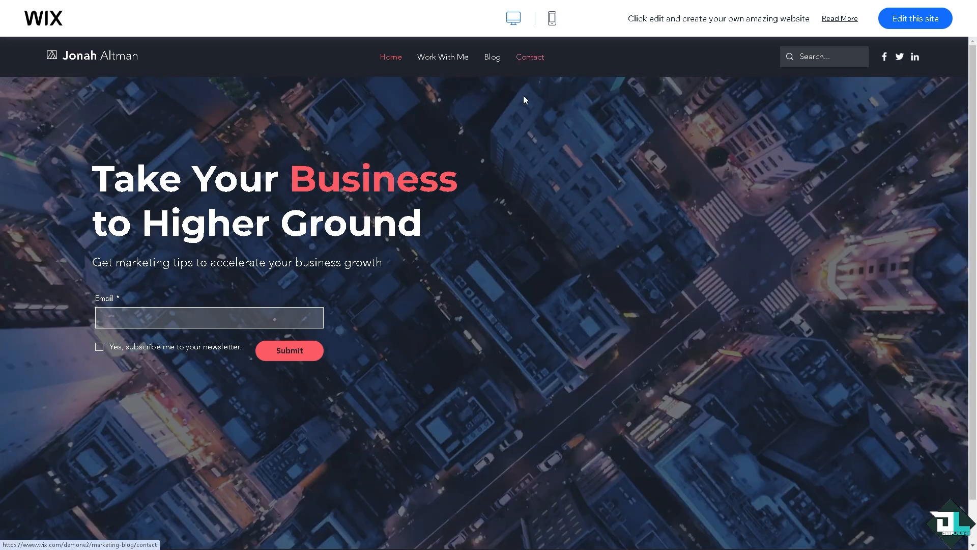
Step: Examine the Marketing Blog template's home page in both the mobile and desktop previews
left_click(552, 21)
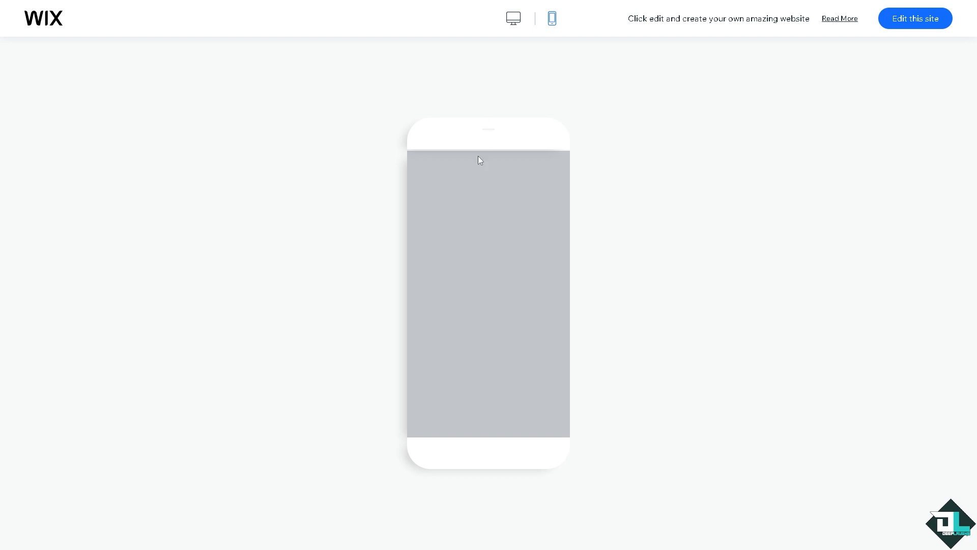
scroll(494, 224, "down", 2)
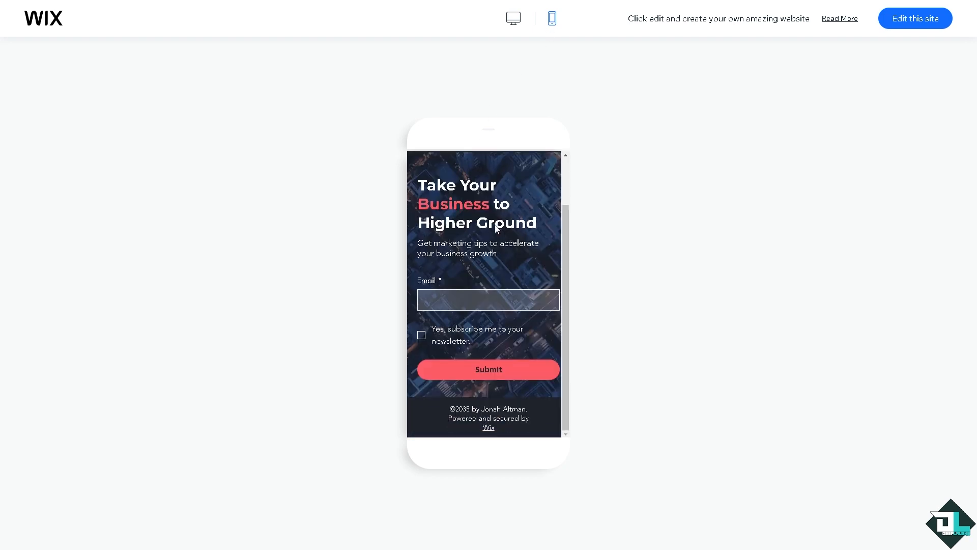
scroll(497, 224, "up", 2)
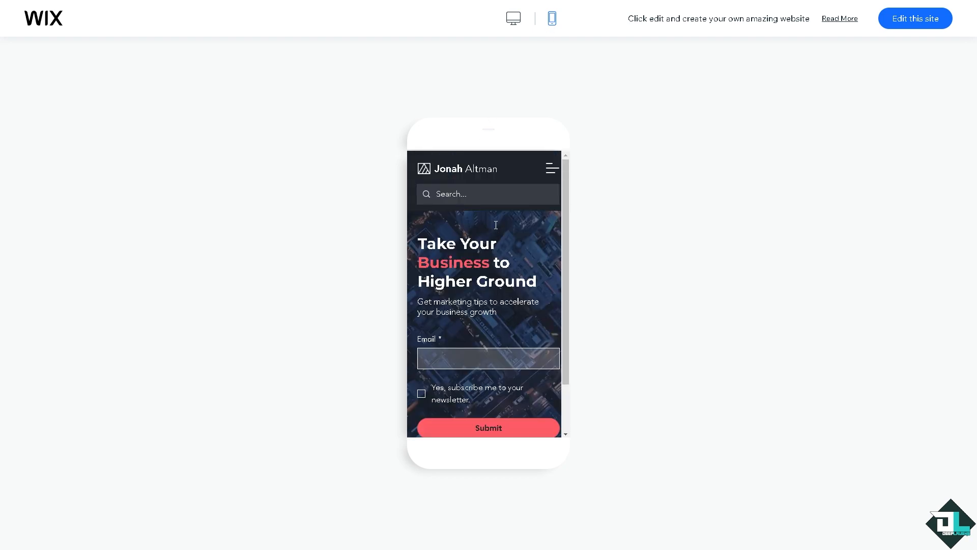
left_click(514, 19)
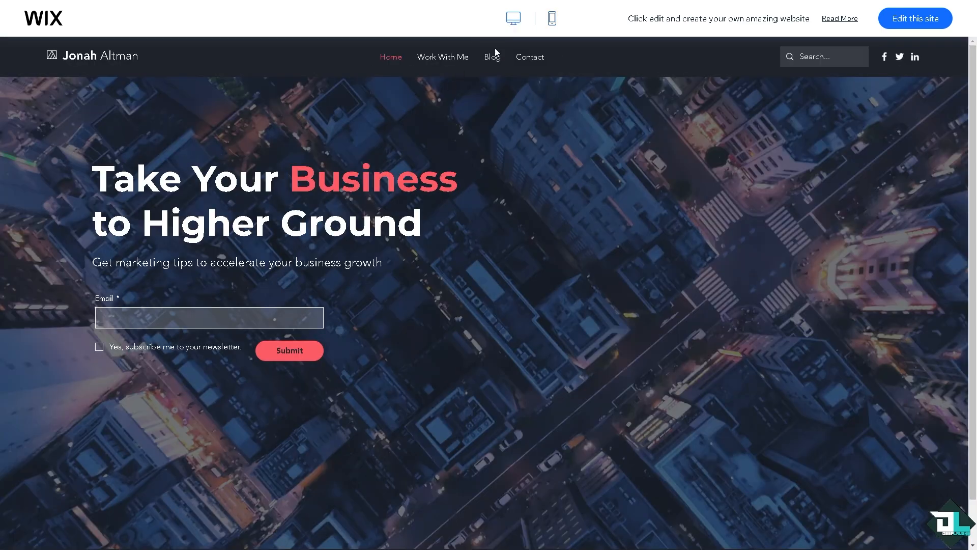
scroll(492, 261, "down", 2)
scroll(495, 264, "up", 2)
Step: Open the template for editing and generate AI site text using the details "How to Make Blog on Wix" and the site name "DEEP LAUGHS BLOG"
left_click(905, 23)
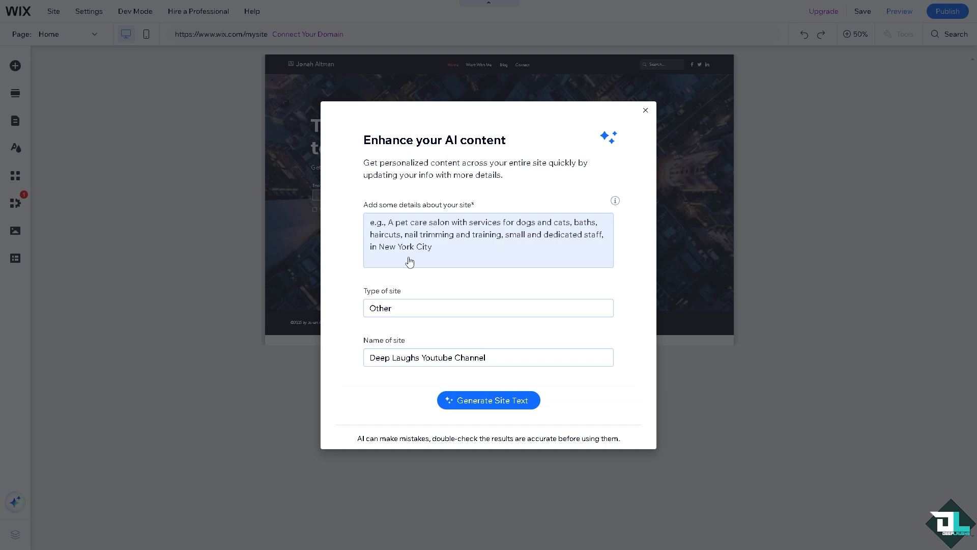
left_click(402, 231)
type("How to Make Blog on Wix")
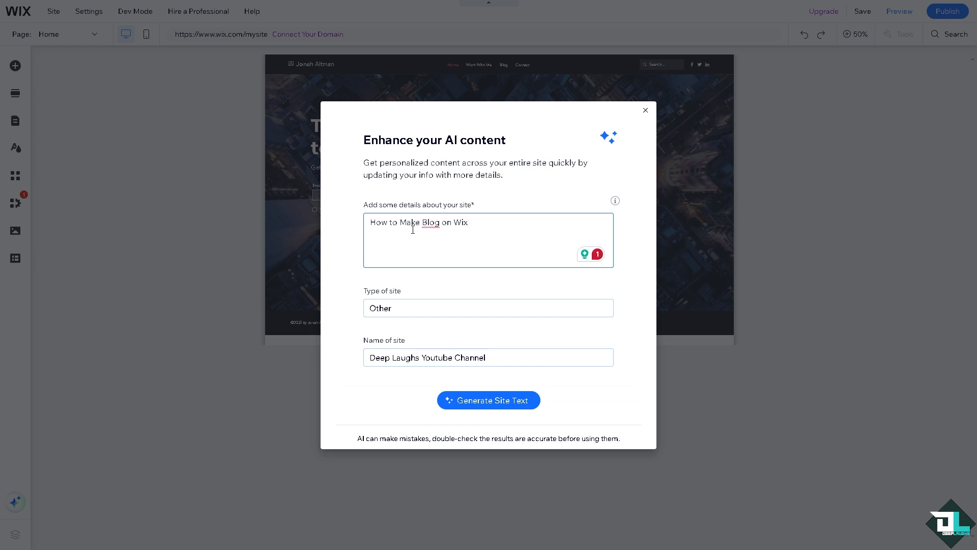
triple_click(400, 357)
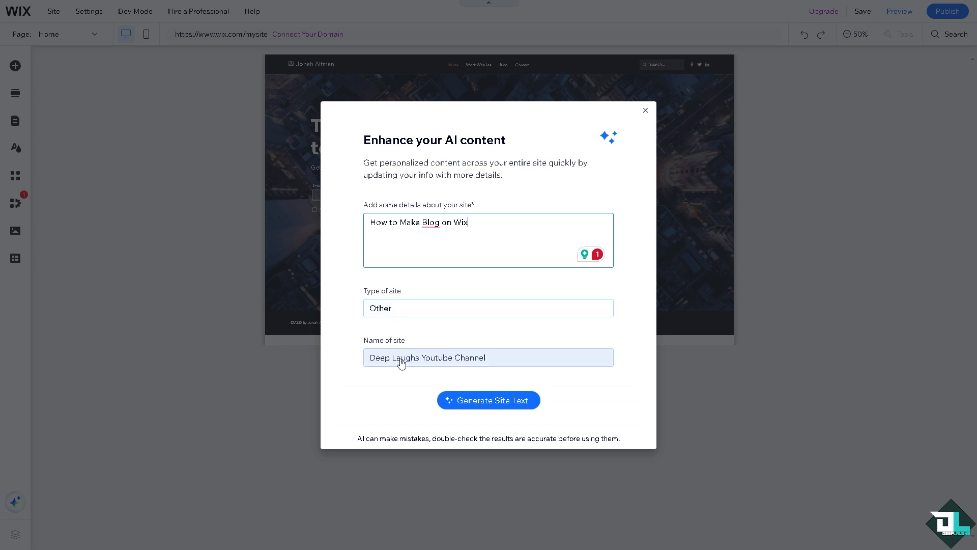
type("DEEP ")
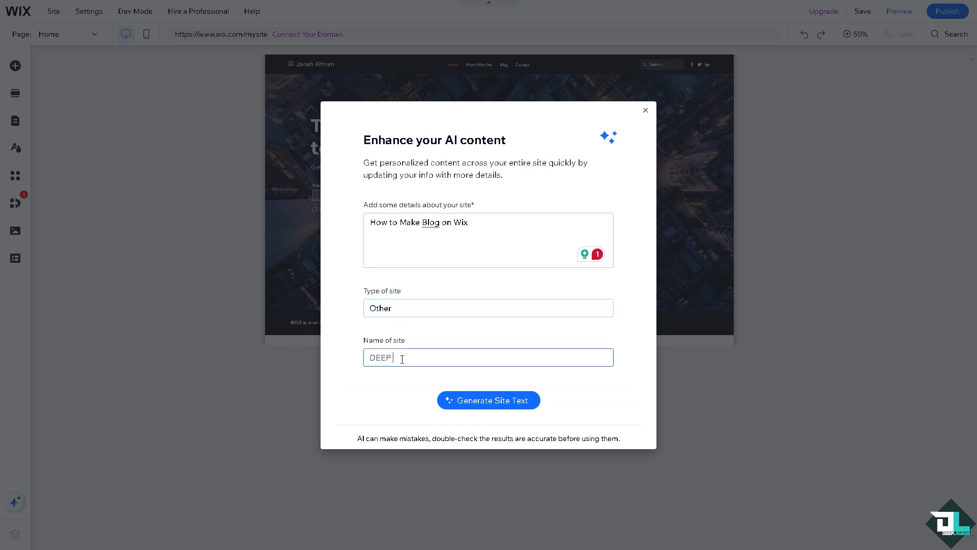
type("LAUGHS BLOG")
left_click(475, 404)
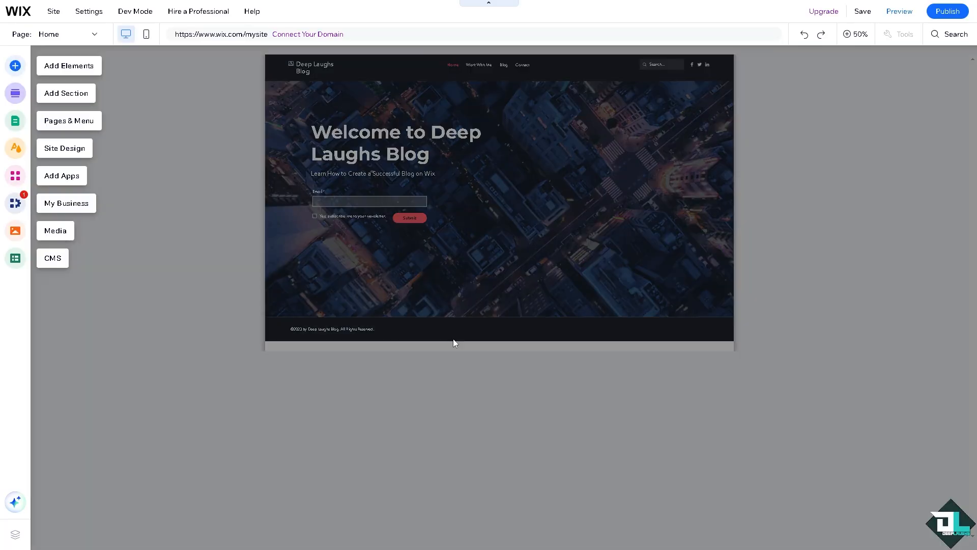
Step: Switch the editor to the site's Blog page and look over its post feed
left_click(65, 124)
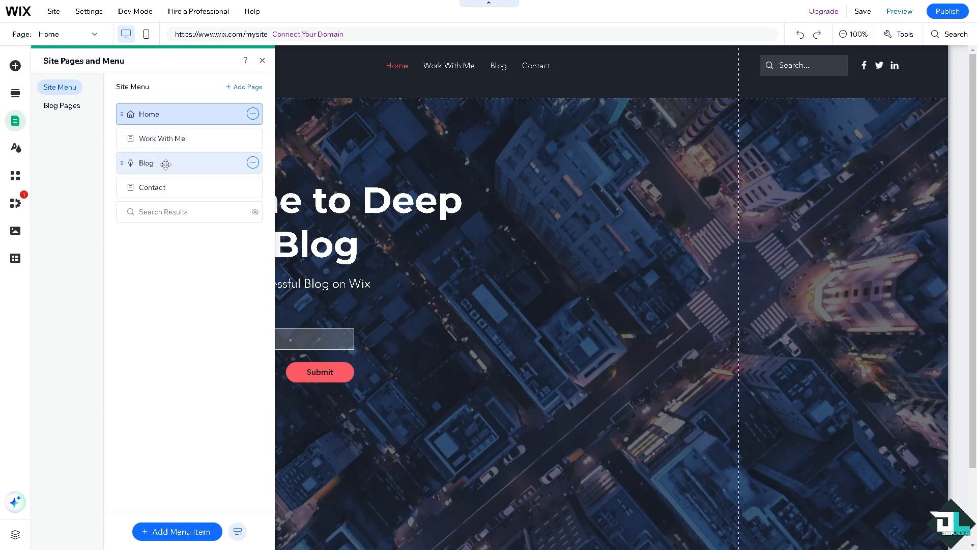
left_click(152, 163)
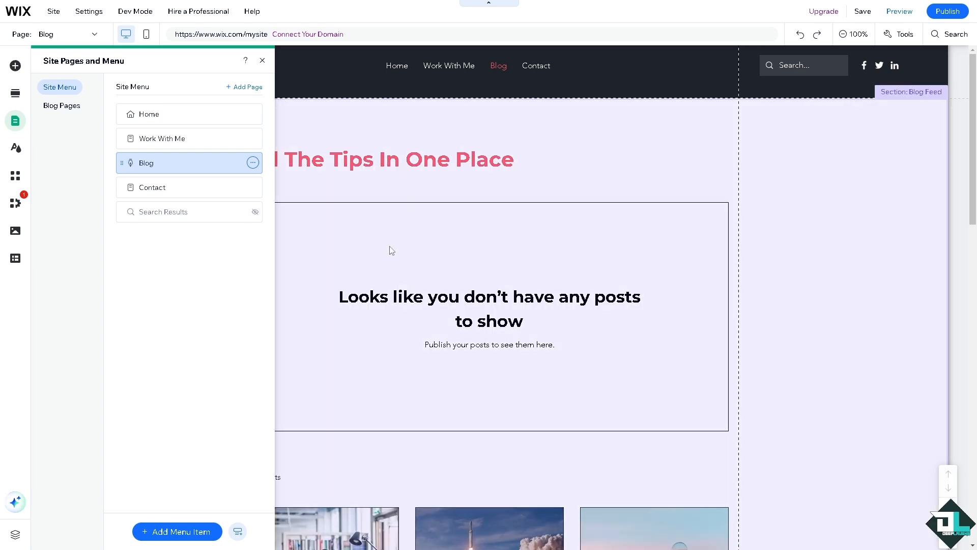
left_click(392, 250)
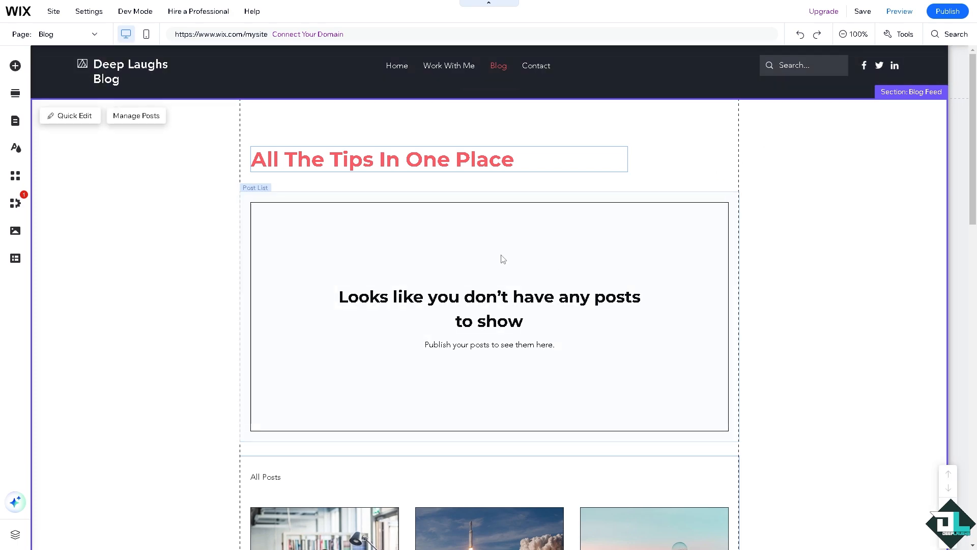
scroll(475, 248, "down", 3)
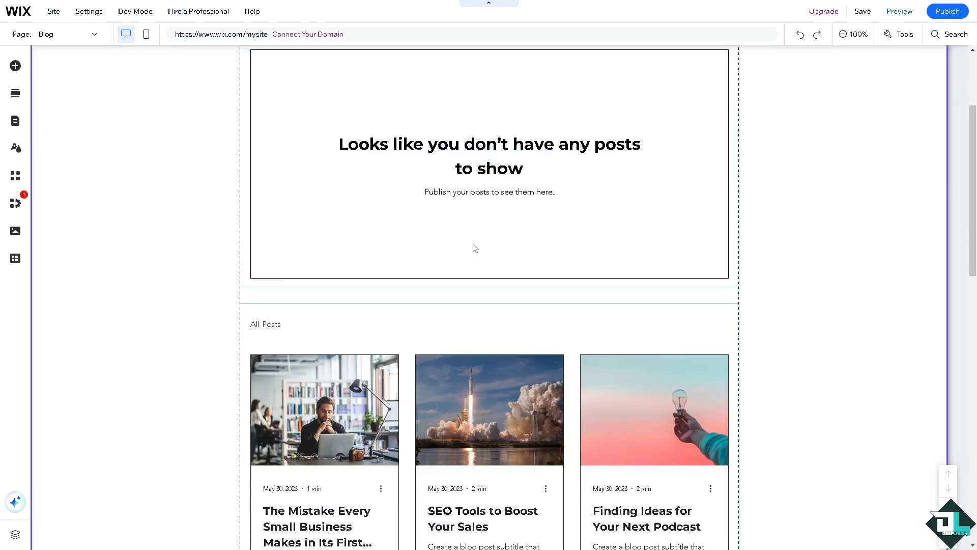
scroll(474, 247, "up", 3)
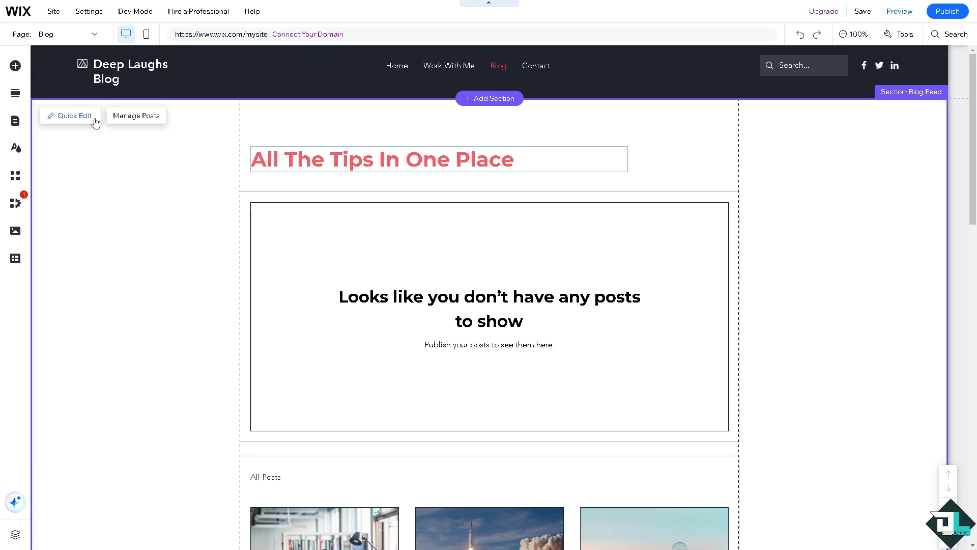
Step: Review the settings, display, layout, design and support options of the Post List on the Blog page
left_click(134, 118)
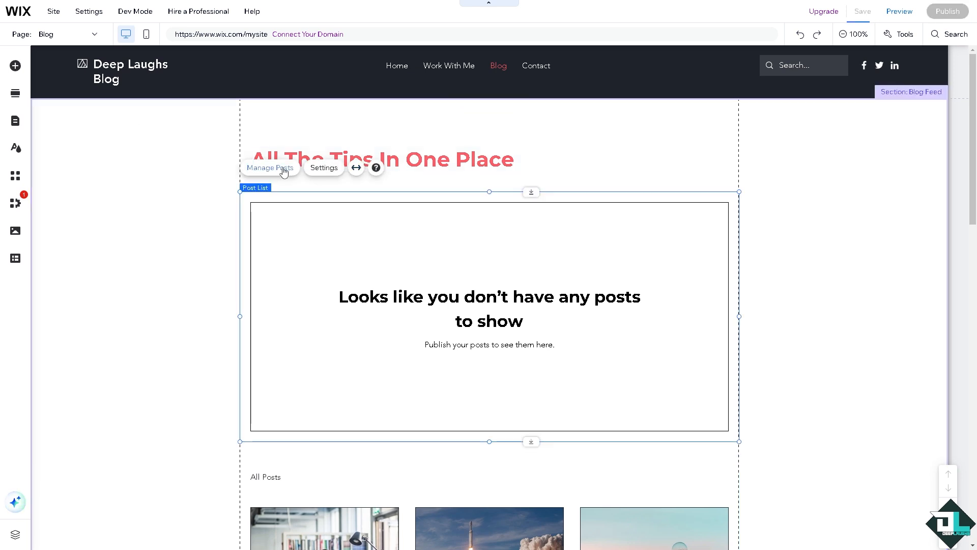
left_click(324, 168)
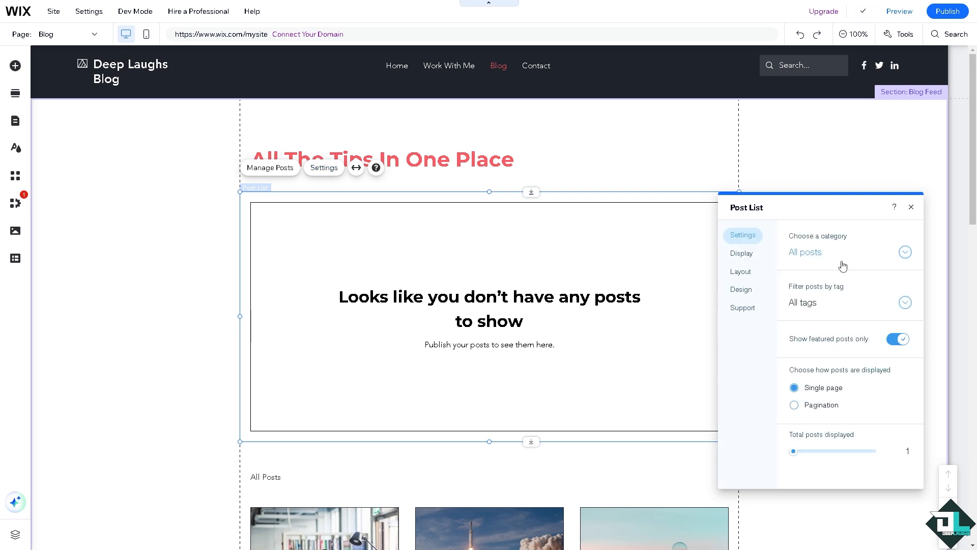
left_click(742, 255)
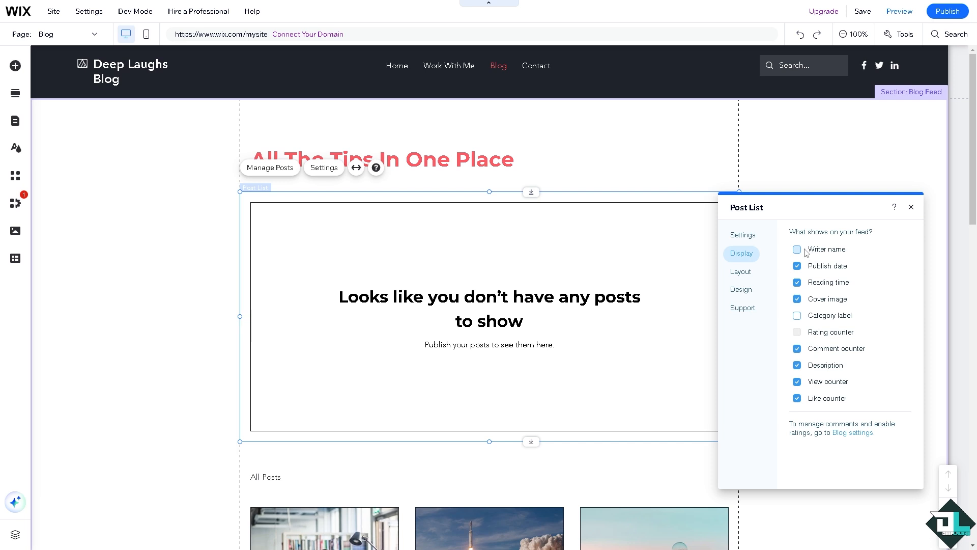
left_click(748, 277)
left_click(743, 290)
left_click(748, 310)
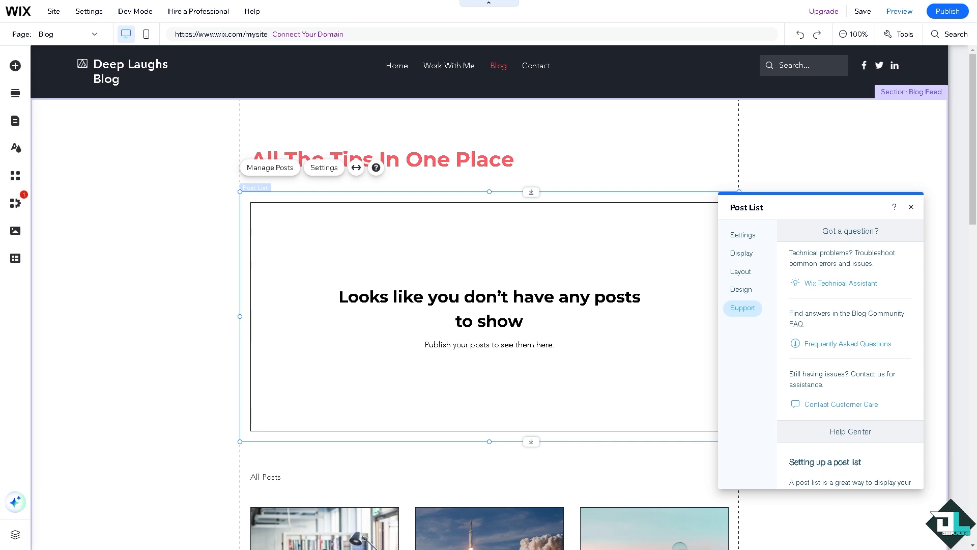
left_click(935, 211)
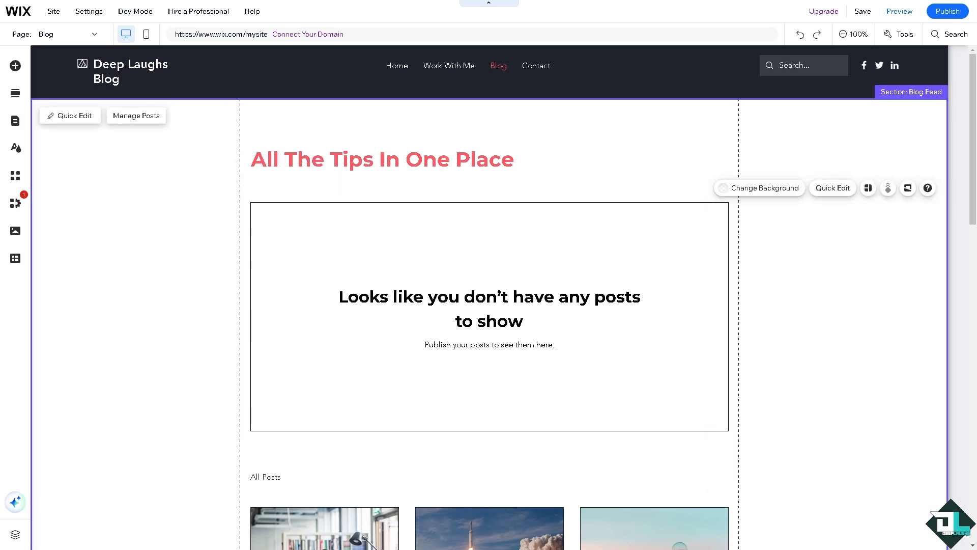
Step: Browse the blog elements available for the Blog page and try to add the first large post list layout
left_click(14, 66)
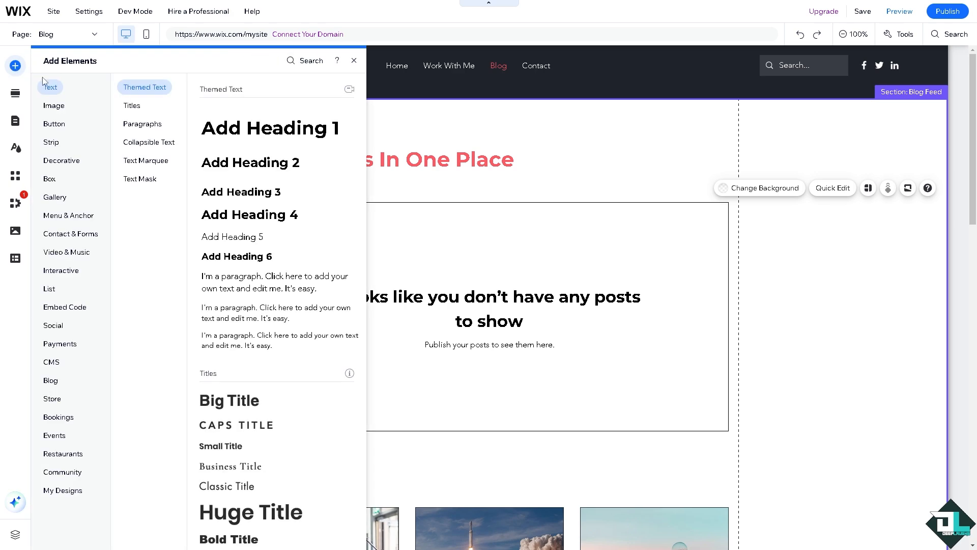
left_click(50, 105)
left_click(51, 380)
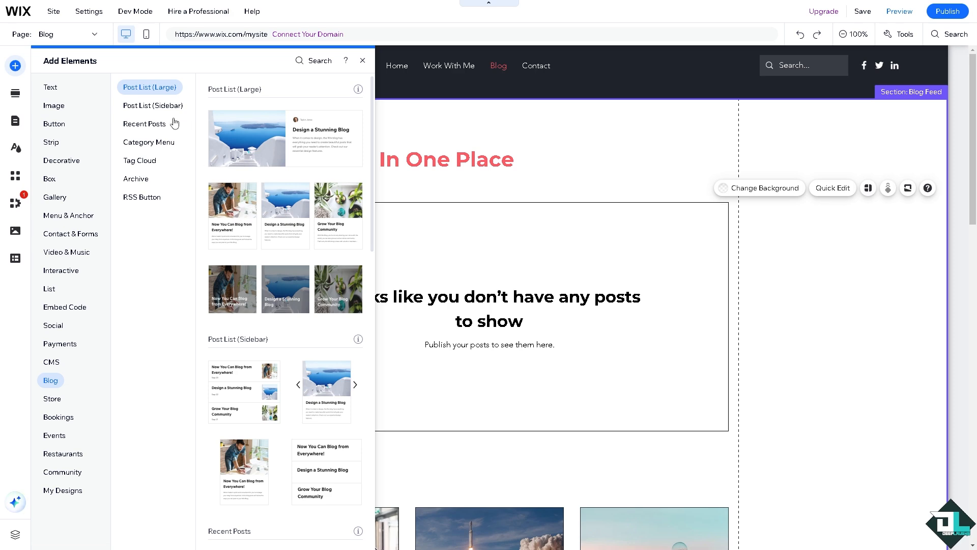
scroll(270, 203, "down", 10)
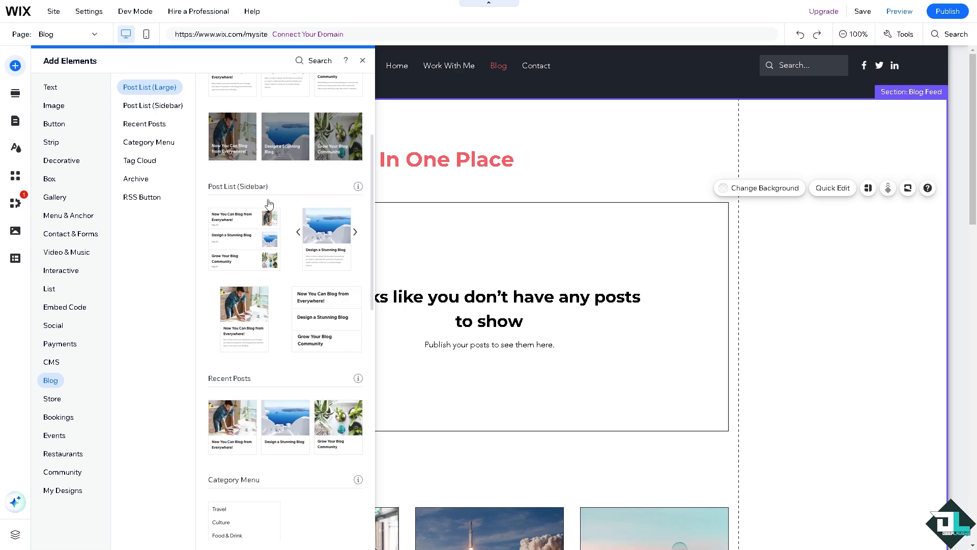
left_click(166, 127)
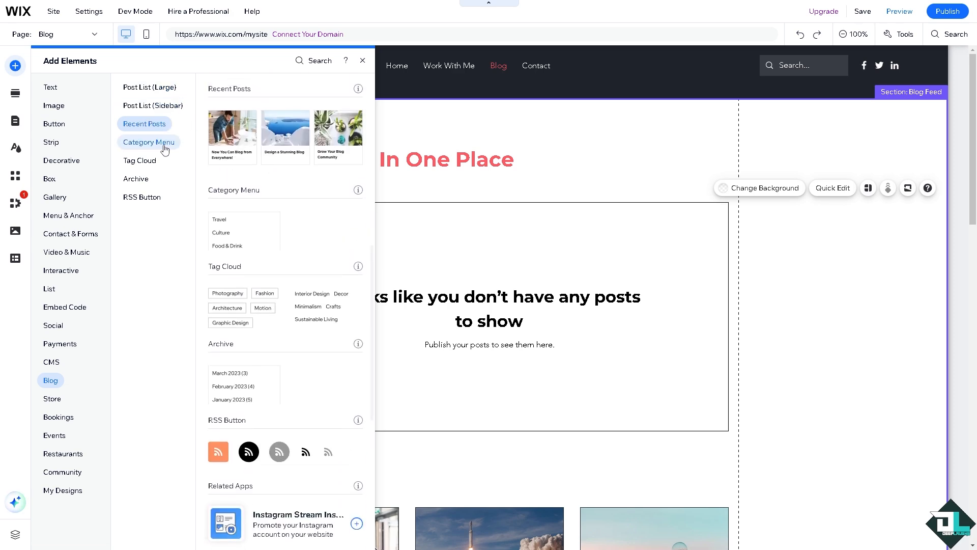
left_click(163, 143)
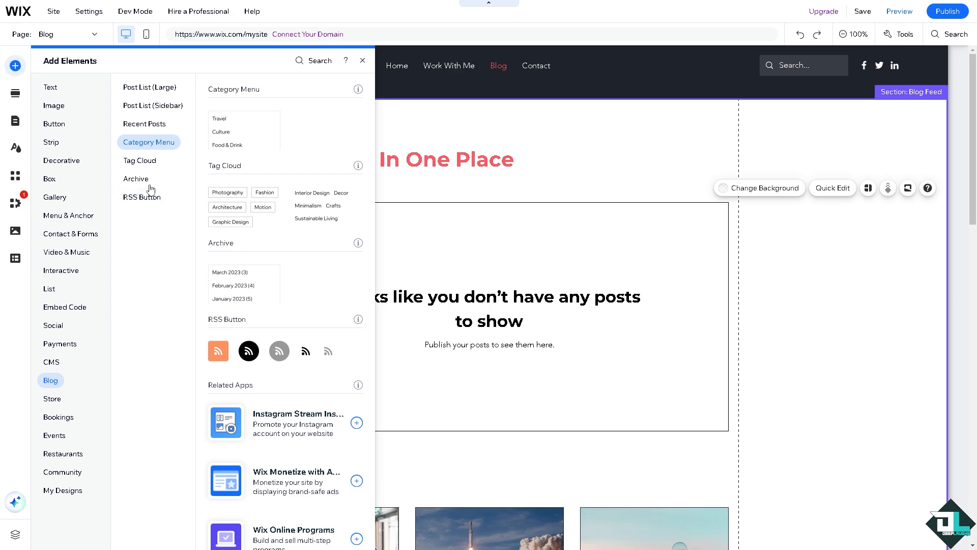
scroll(268, 297, "up", 10)
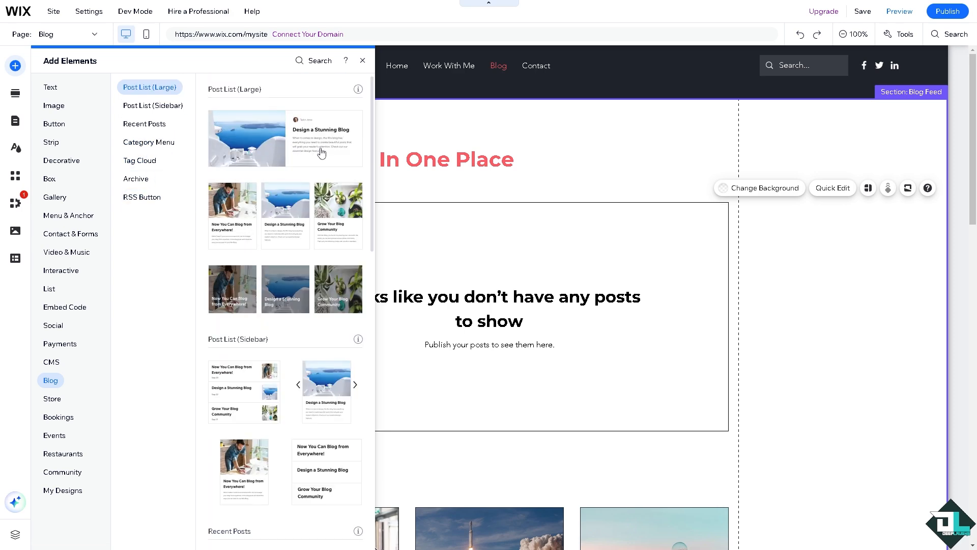
left_click(305, 146)
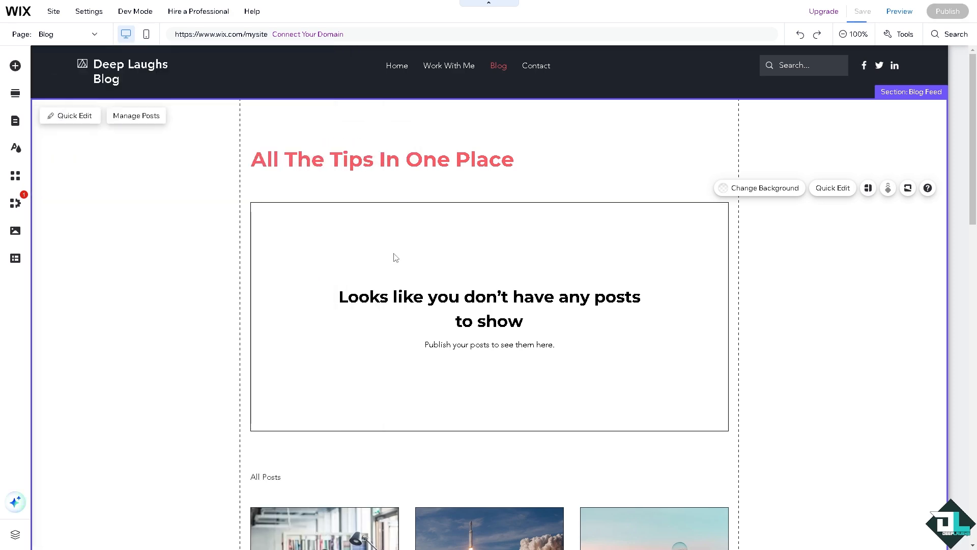
scroll(363, 255, "down", 9)
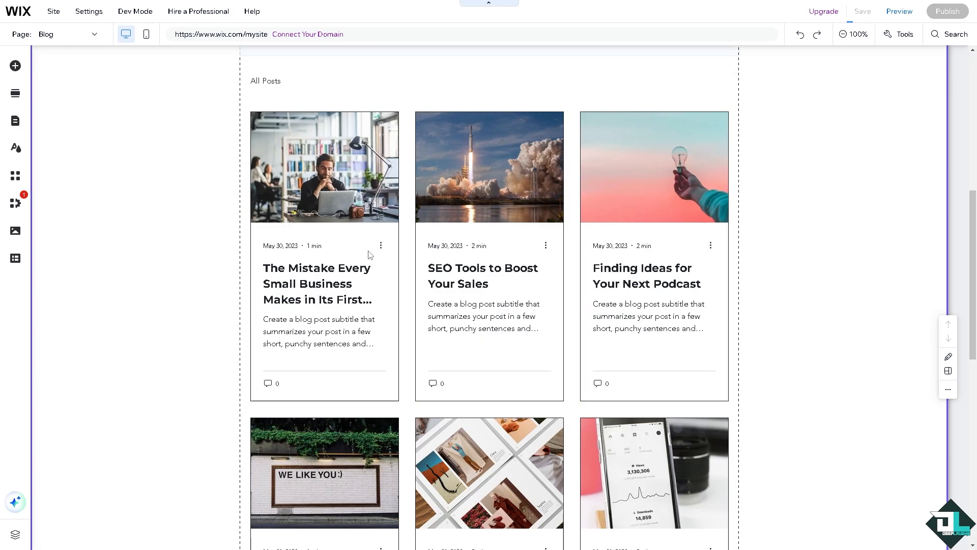
Step: Switch to the Post page of the "The Mistake Every Small Business Makes in Its First Year" article and check its Quick Edit options
scroll(371, 251, "up", 9)
left_click(433, 249)
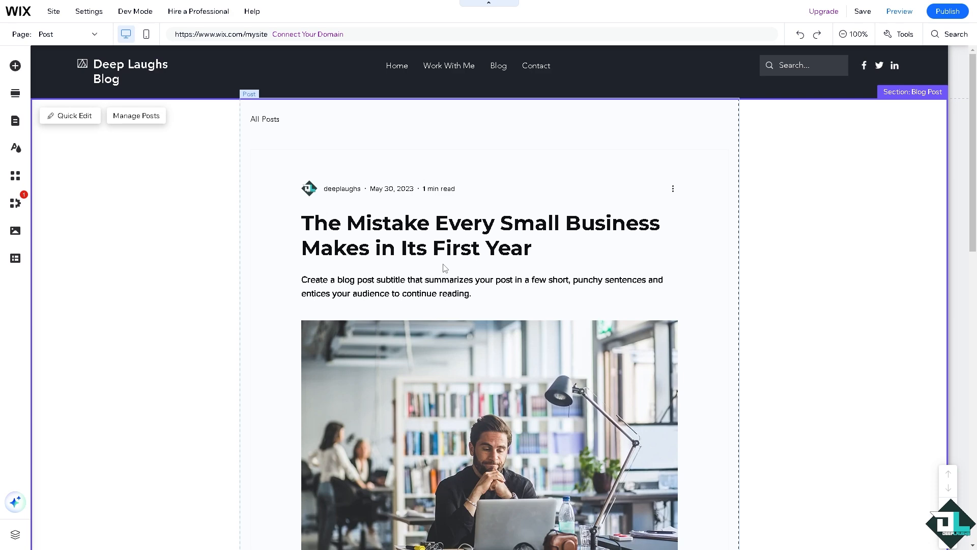
left_click(70, 119)
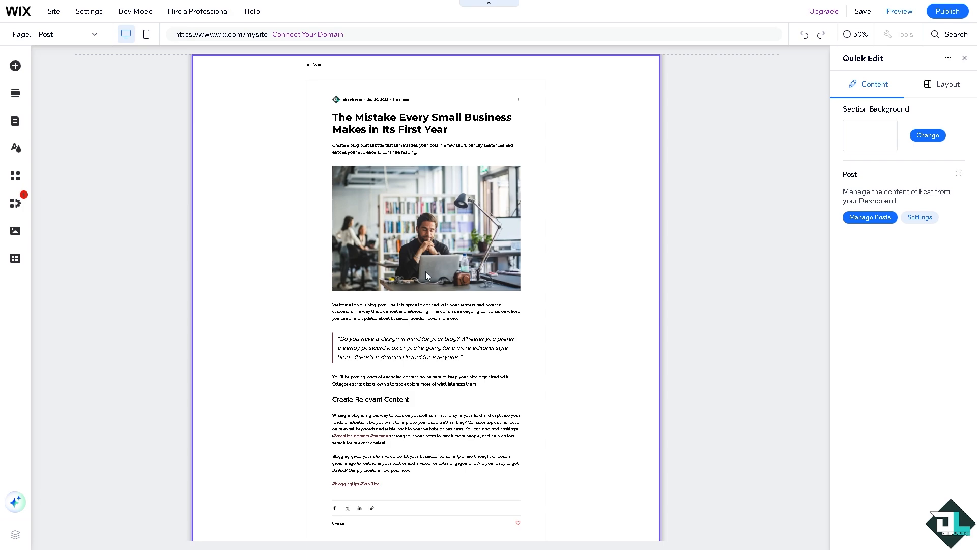
scroll(425, 271, "up", 1)
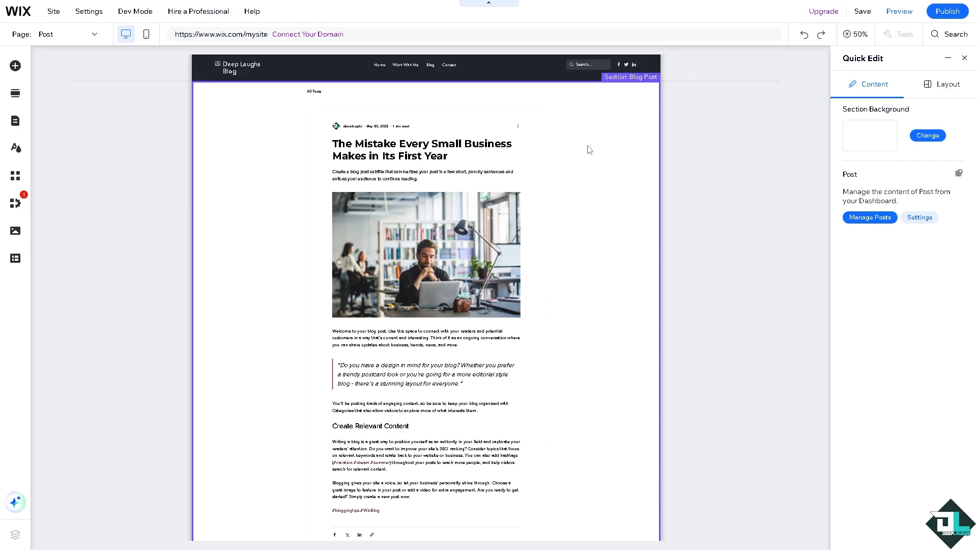
left_click(396, 154)
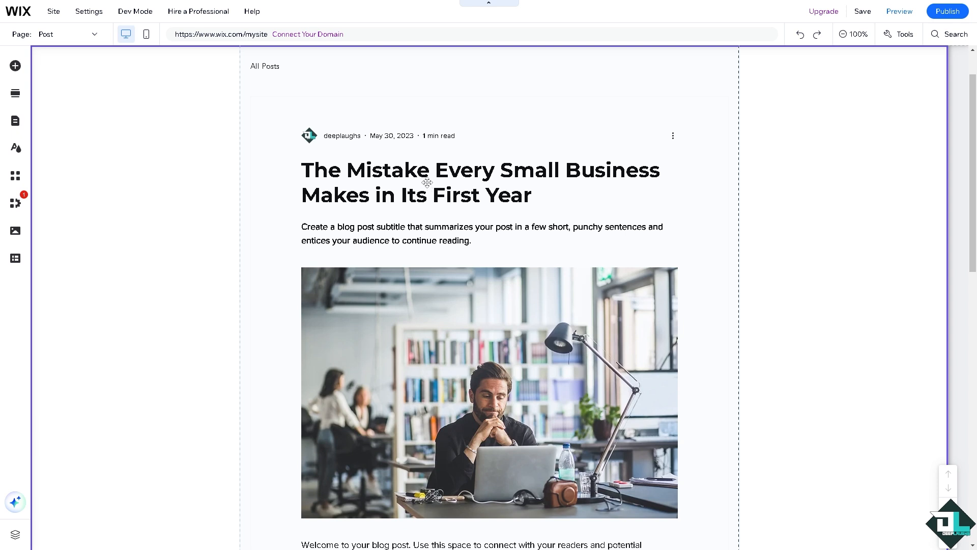
Step: Create a new blog post from the Post page settings and title it "How to Make Blog on Wix"
left_click(427, 182)
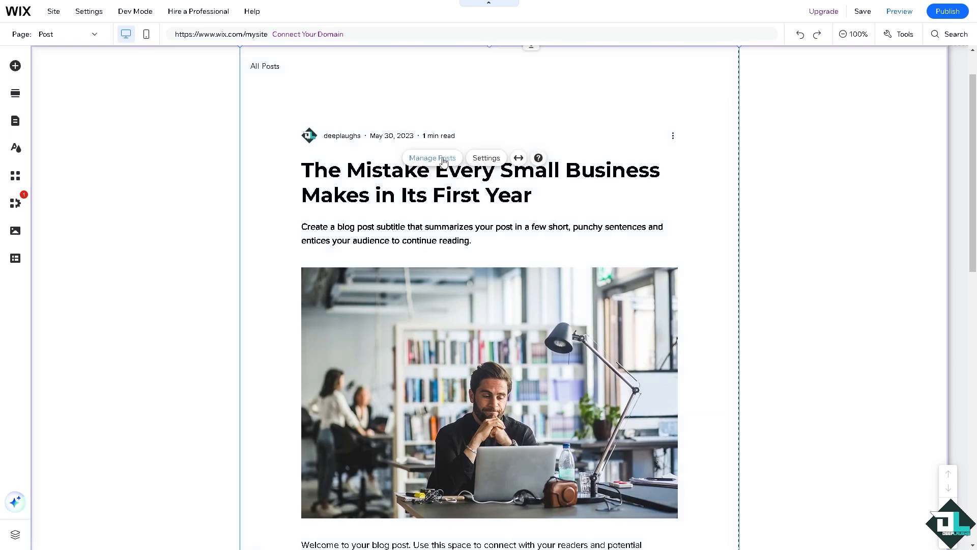
left_click(512, 173)
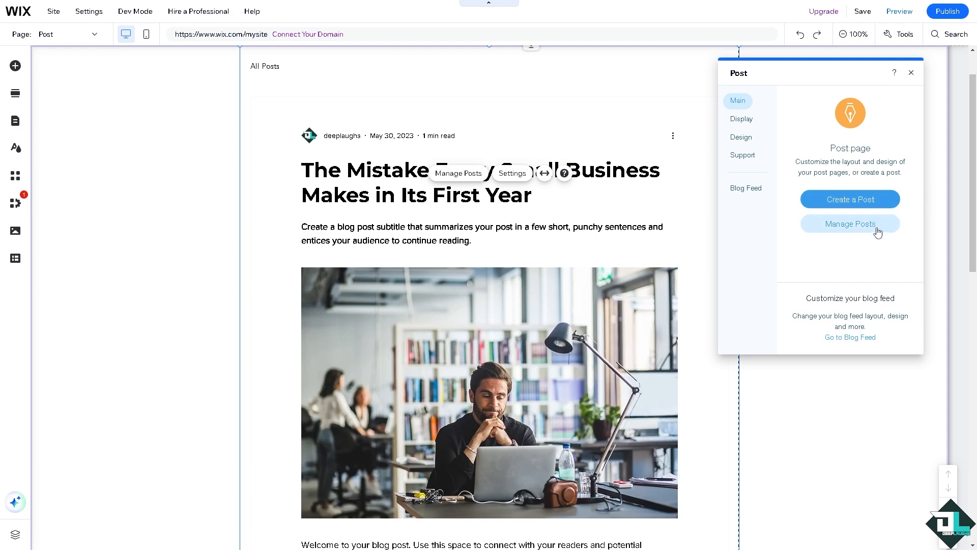
left_click(853, 200)
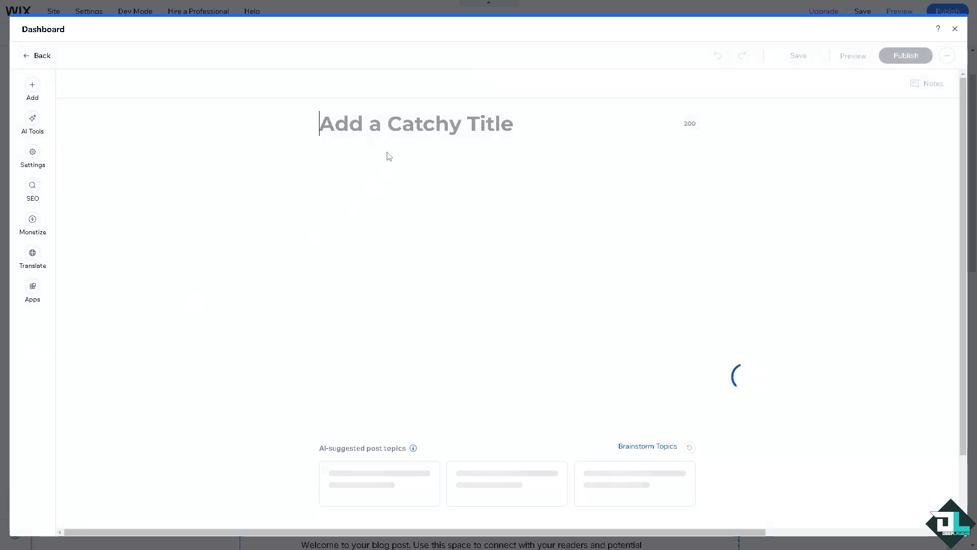
type("How to Make Blog on Wix")
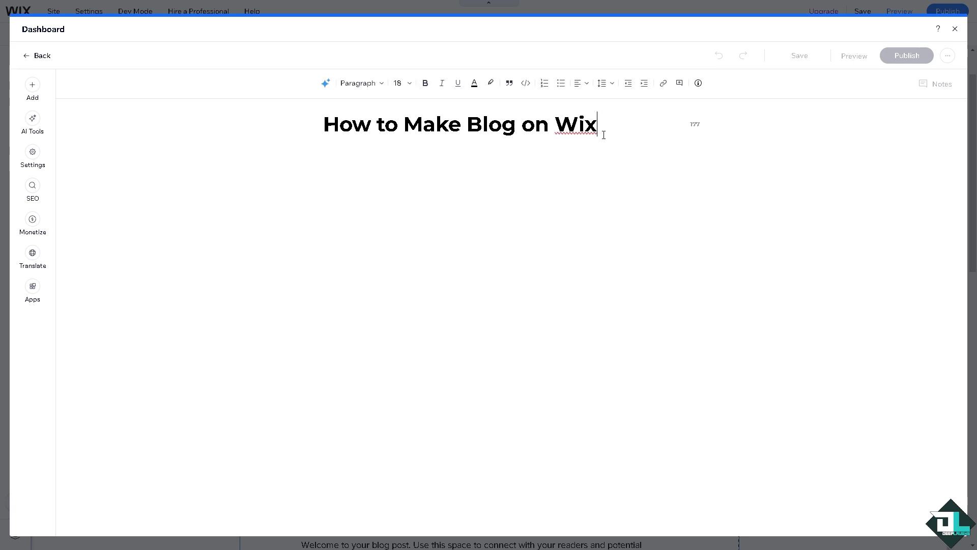
Step: Try to change the text color of the post title
left_click_drag(599, 130, 308, 124)
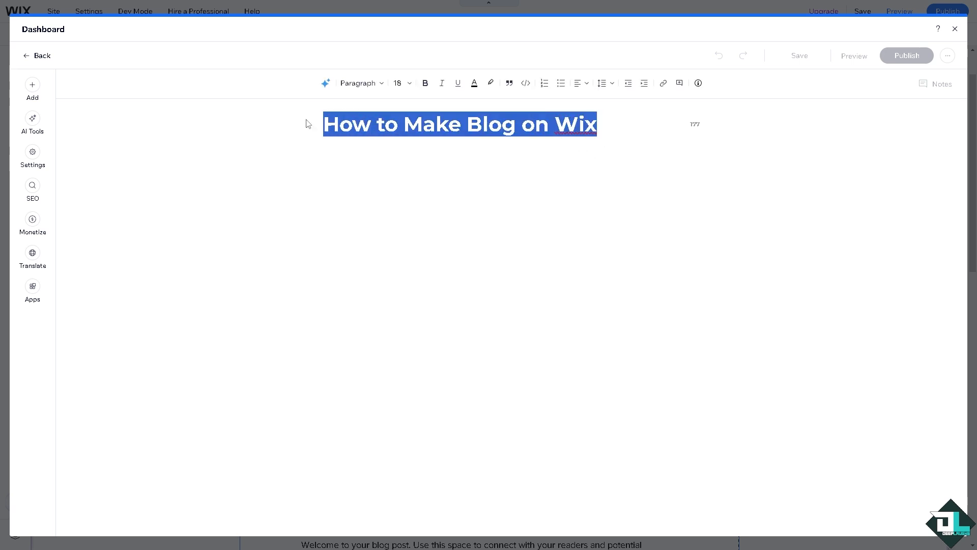
left_click(474, 84)
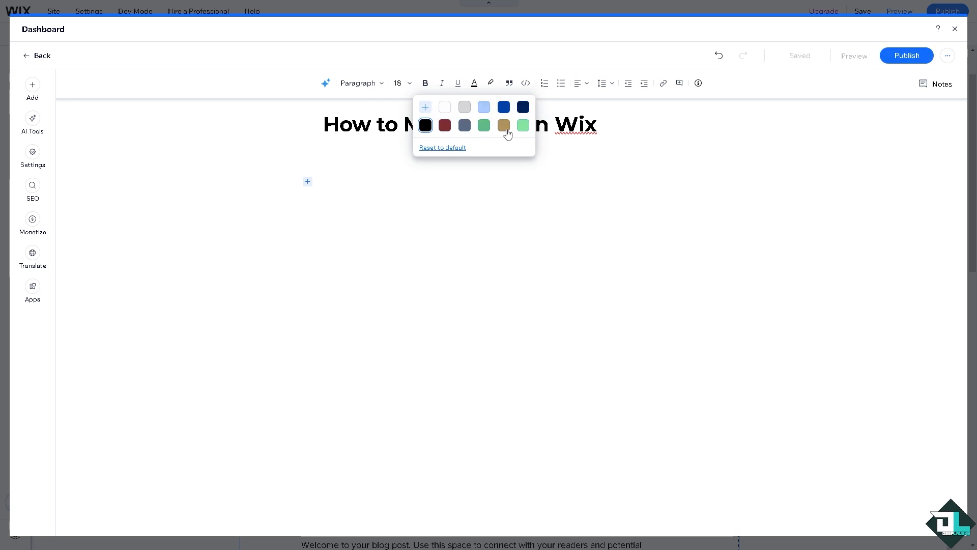
left_click(553, 145)
left_click_drag(598, 127, 317, 131)
key("ctrl+c")
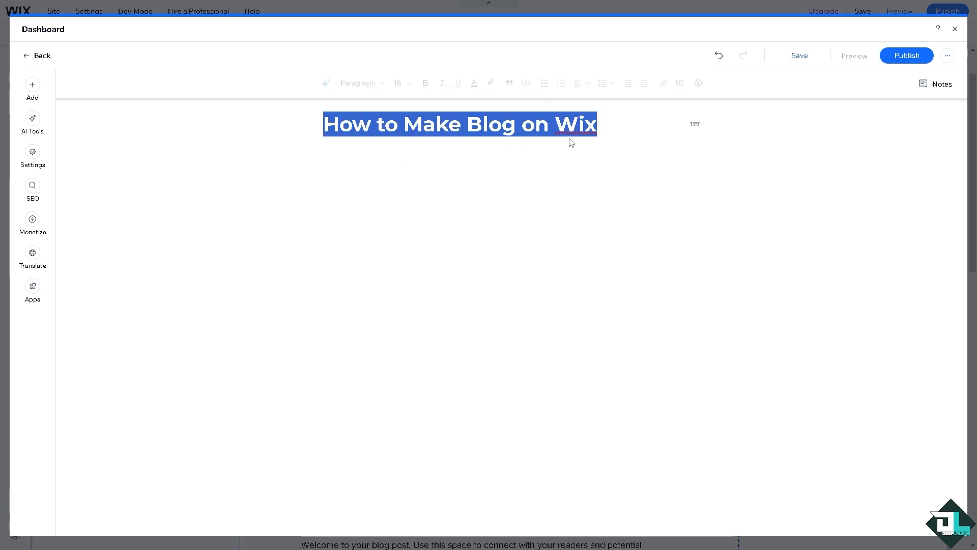
left_click(616, 125)
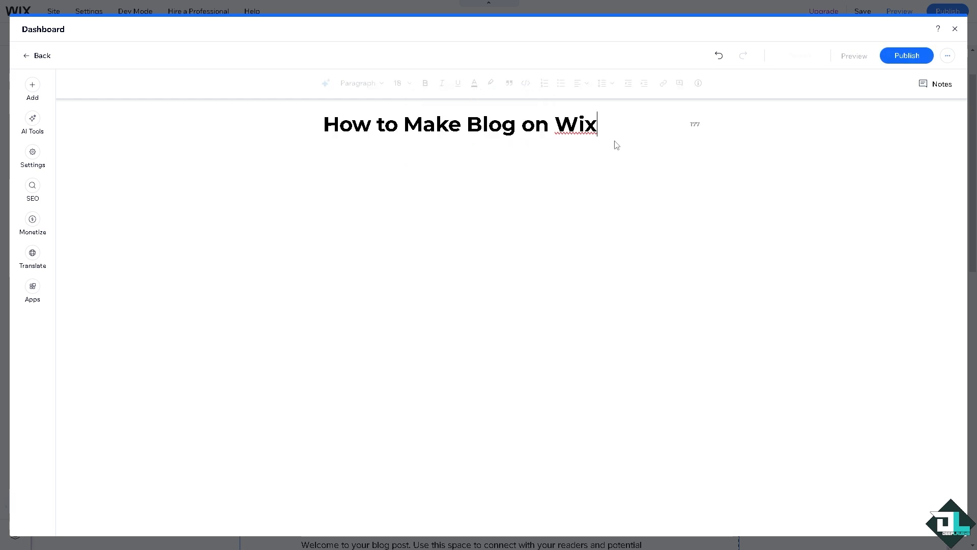
Step: Upload the image "how to make blog on wix.png" and insert it into the post body below the title
left_click(364, 168)
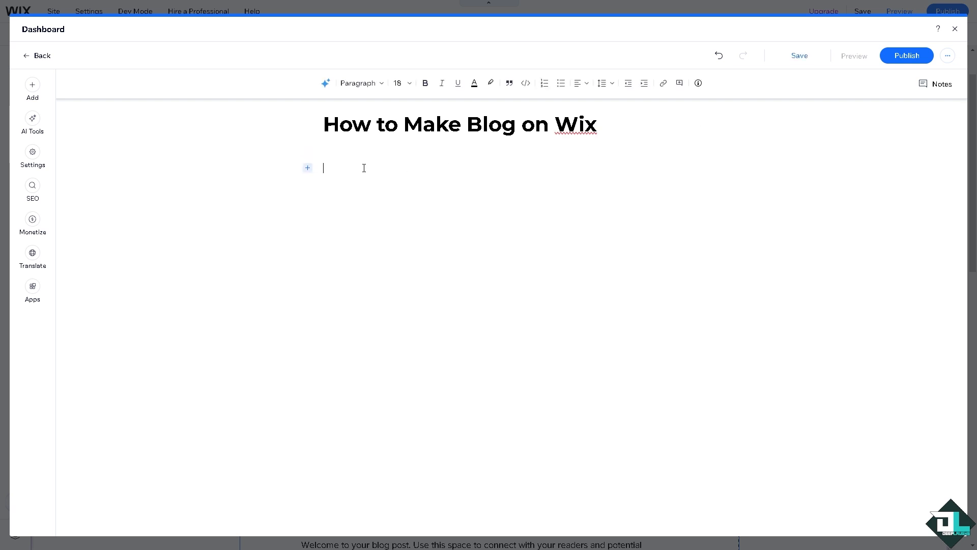
left_click(308, 168)
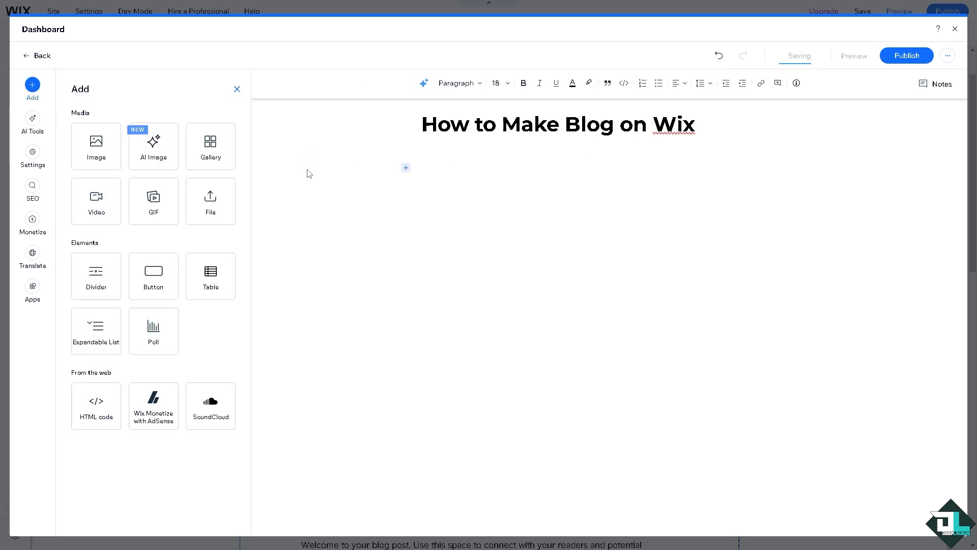
left_click(95, 155)
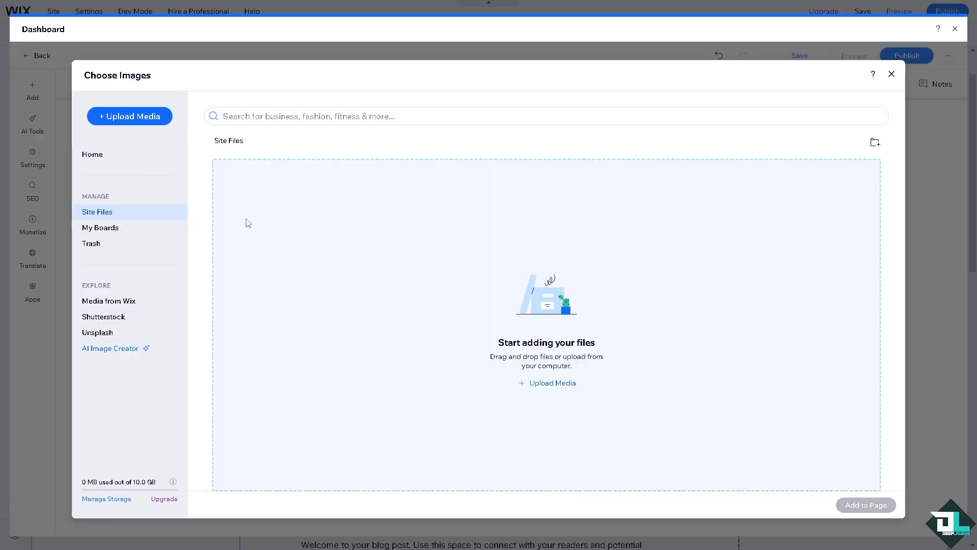
left_click(145, 118)
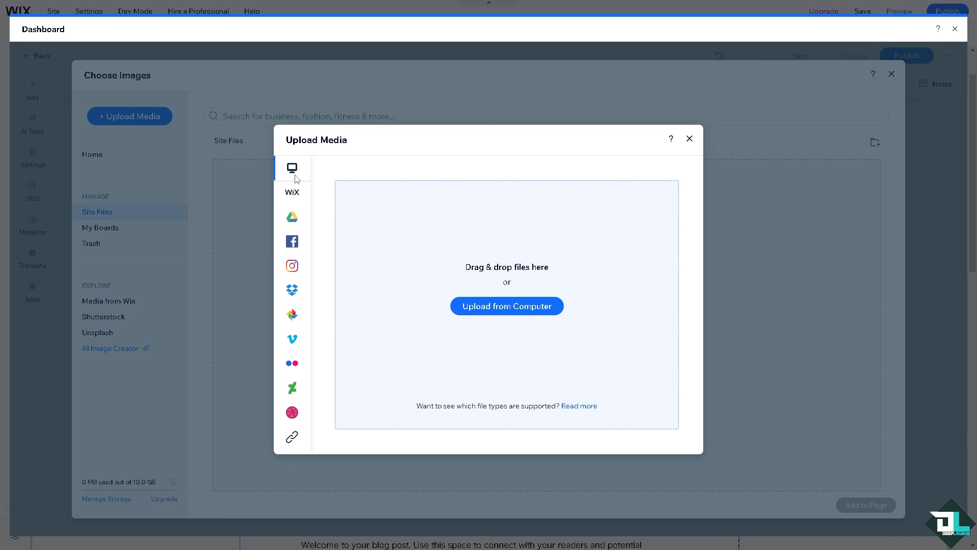
mouse_move(308, 197)
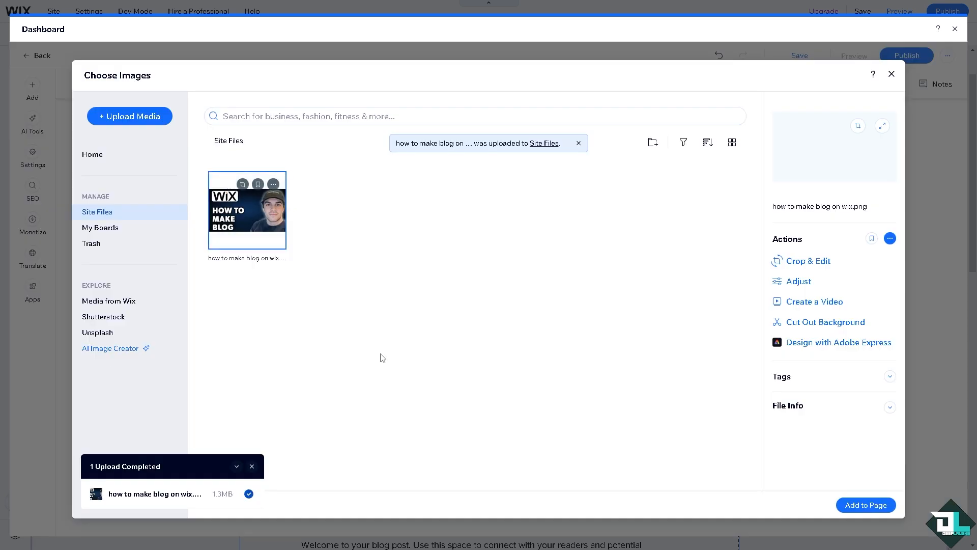
left_click(866, 504)
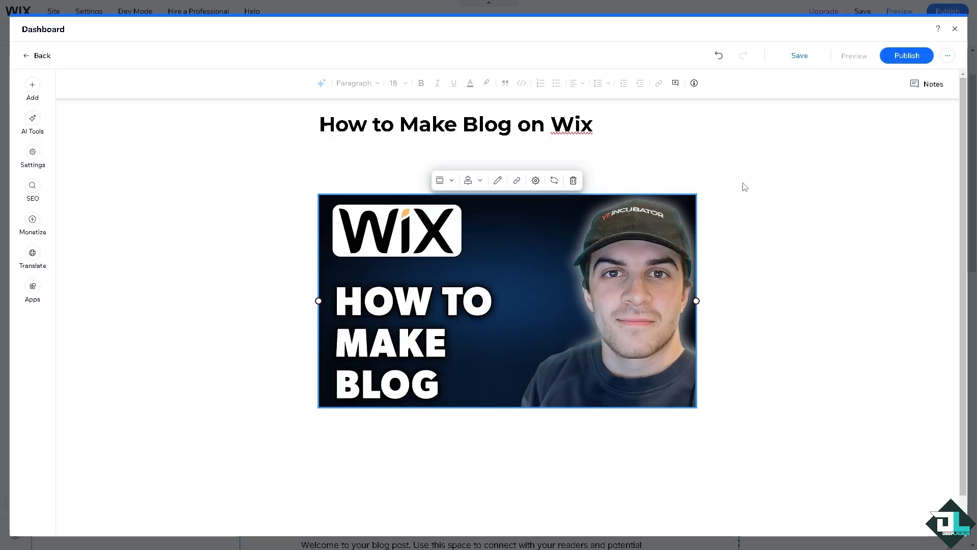
Step: View the media and elements that can be added on the empty line below the post image
scroll(739, 262, "down", 1)
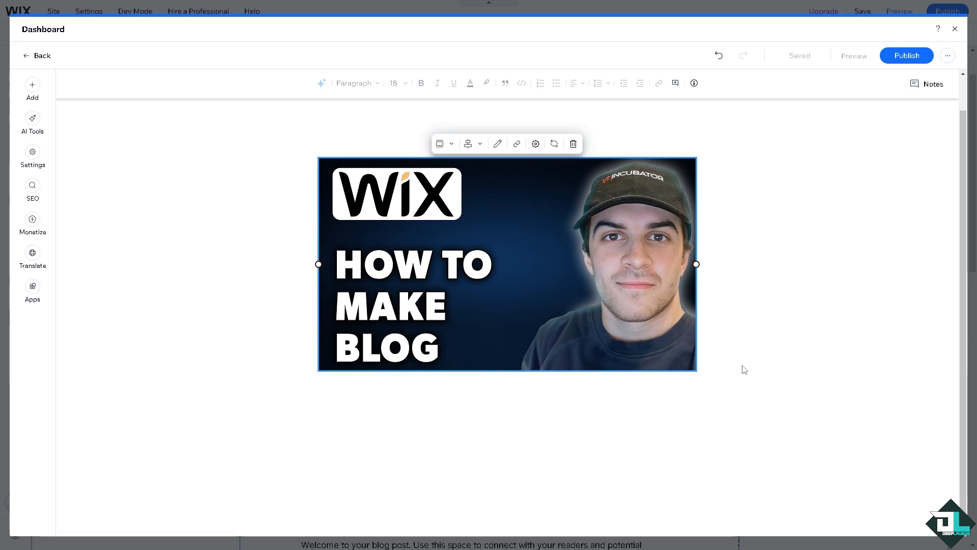
left_click(442, 388)
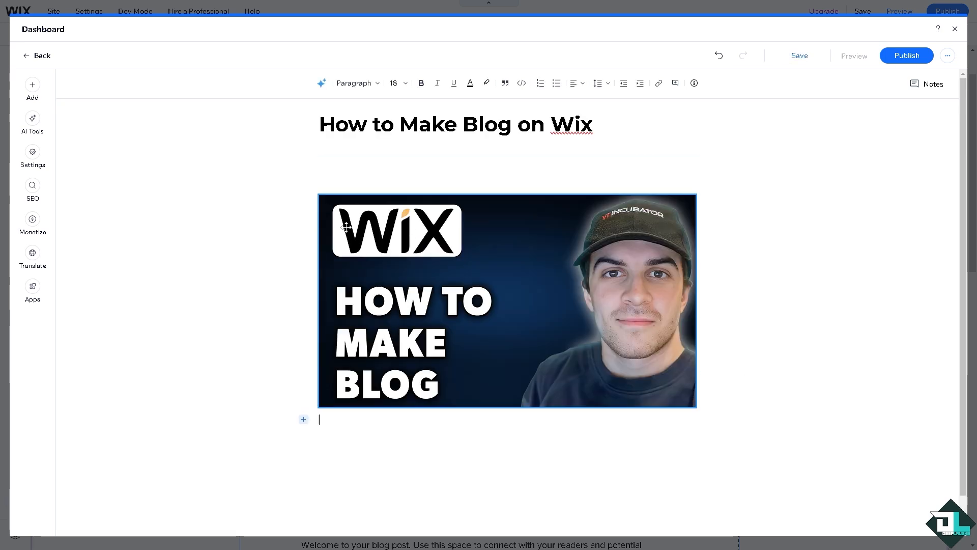
left_click(303, 382)
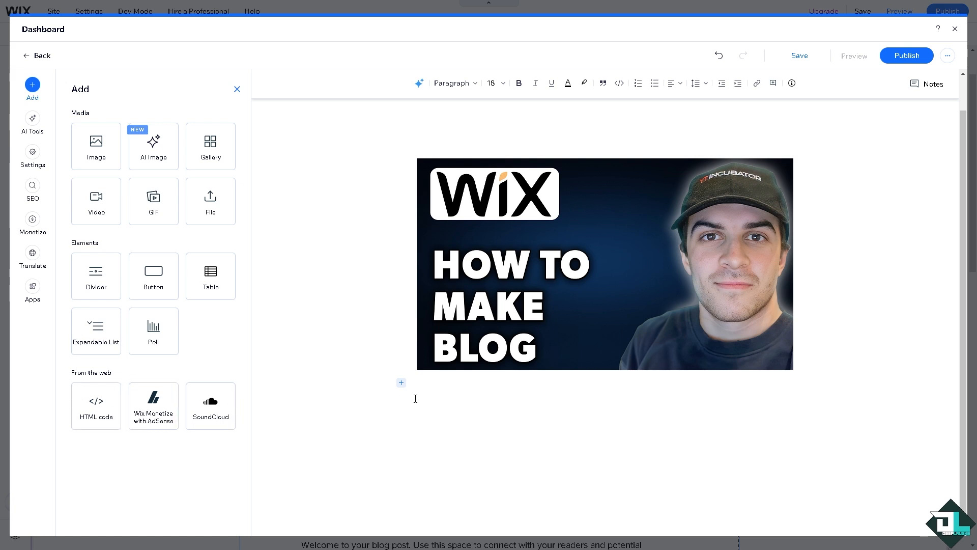
left_click(509, 406)
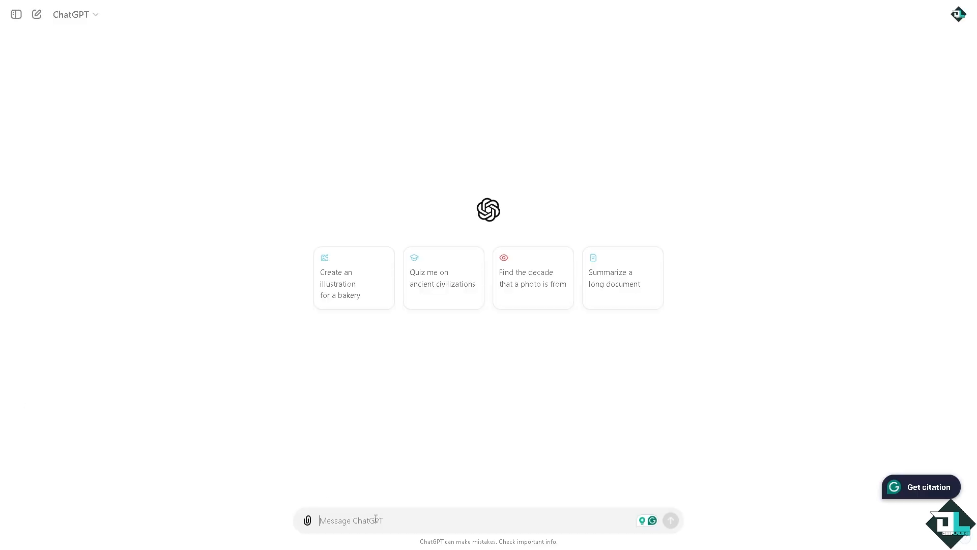
Step: Switch to ChatGPT, ask it "How to Make Blog on Wix" and copy the guide it writes, from the introduction through Step 4
key("ctrl+v")
key("Return")
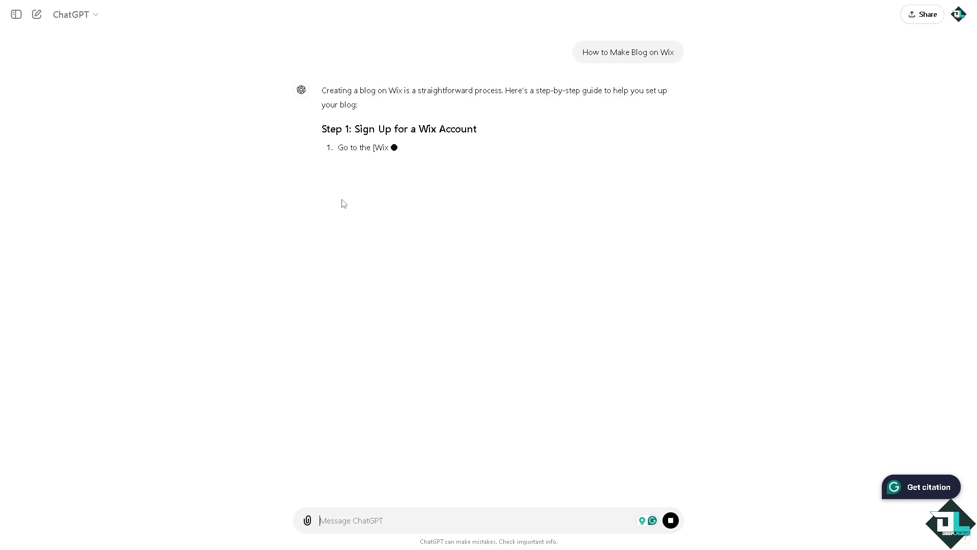
left_click_drag(323, 91, 510, 148)
left_click(510, 148)
left_click_drag(324, 90, 639, 364)
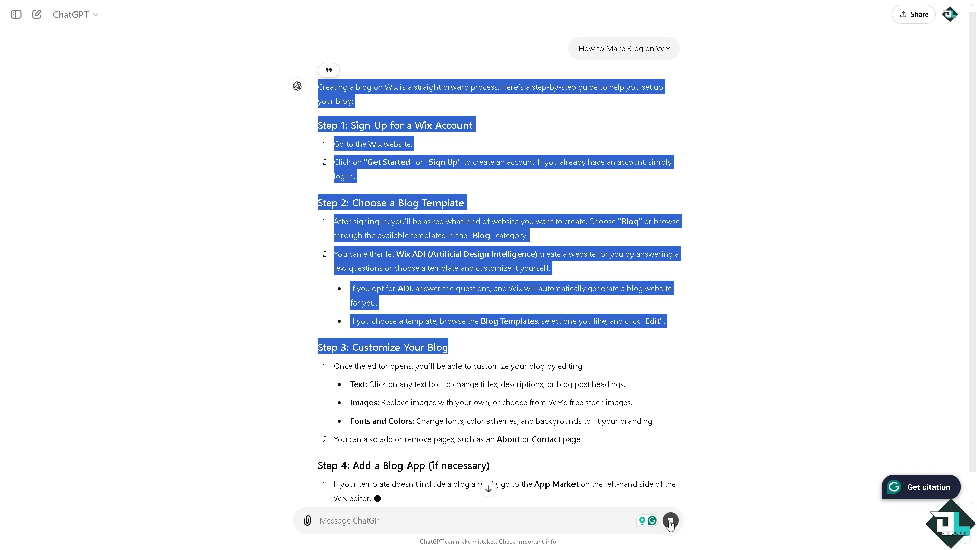
left_click_drag(319, 94, 583, 425)
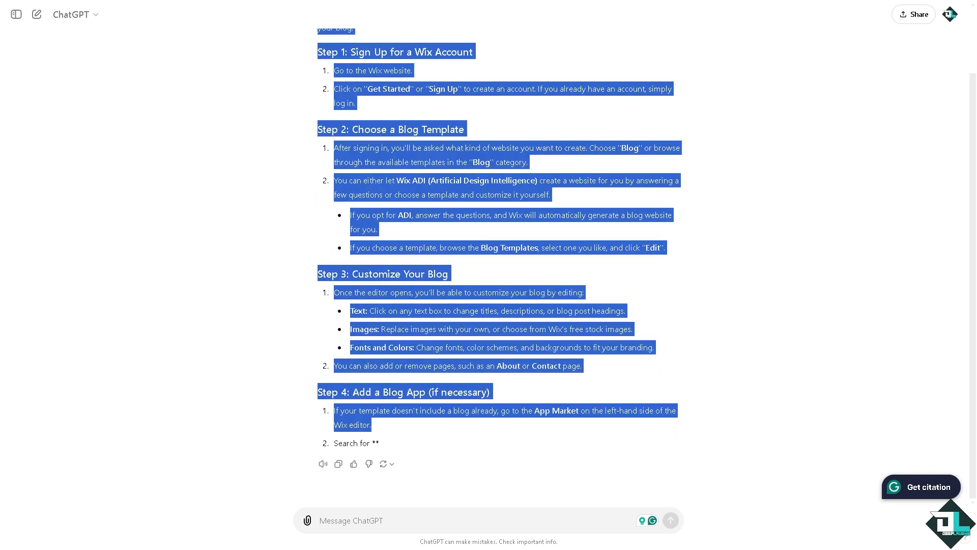
left_click(178, 302)
scroll(330, 235, "up", 2)
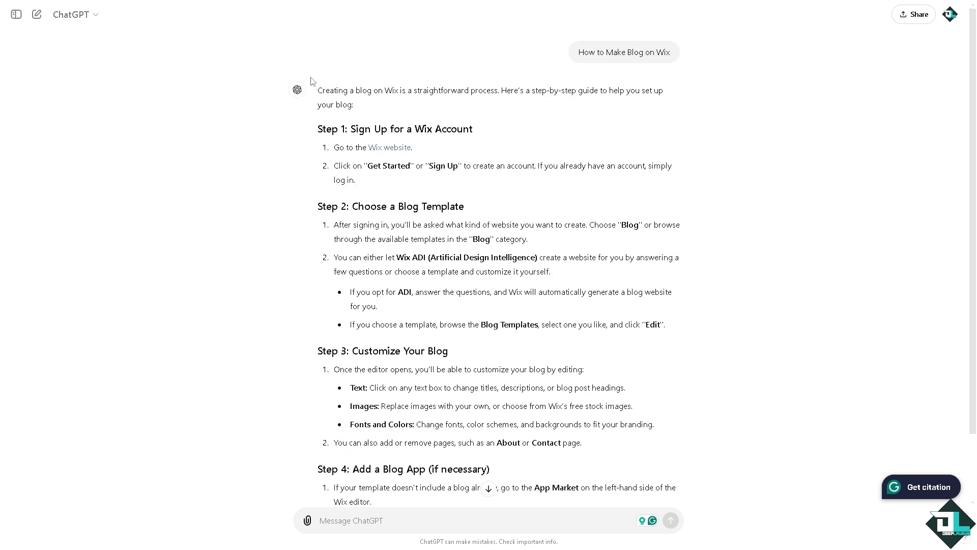
left_click_drag(316, 96, 702, 407)
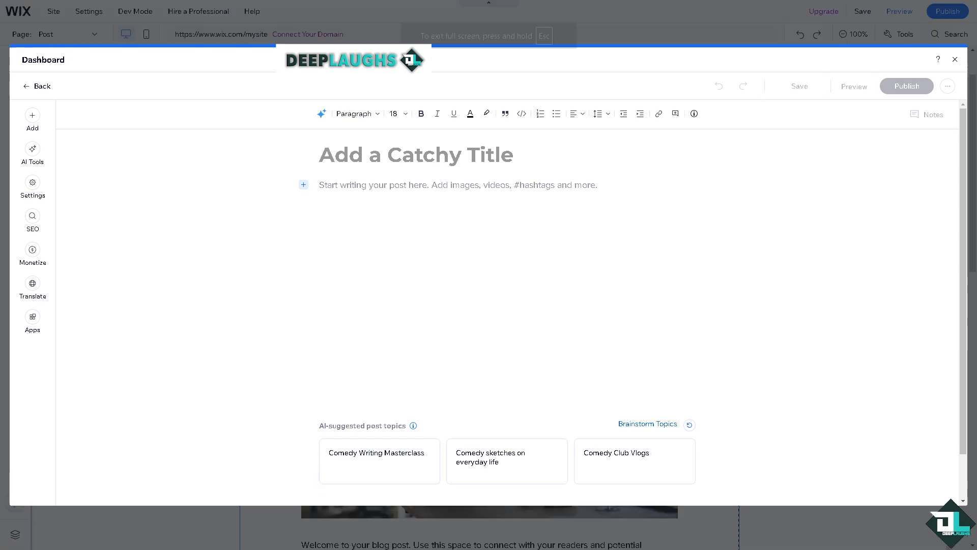
Step: Switch back to the Wix post editor and paste the copied guide into the body of a blank post
key("F11")
left_click(304, 184)
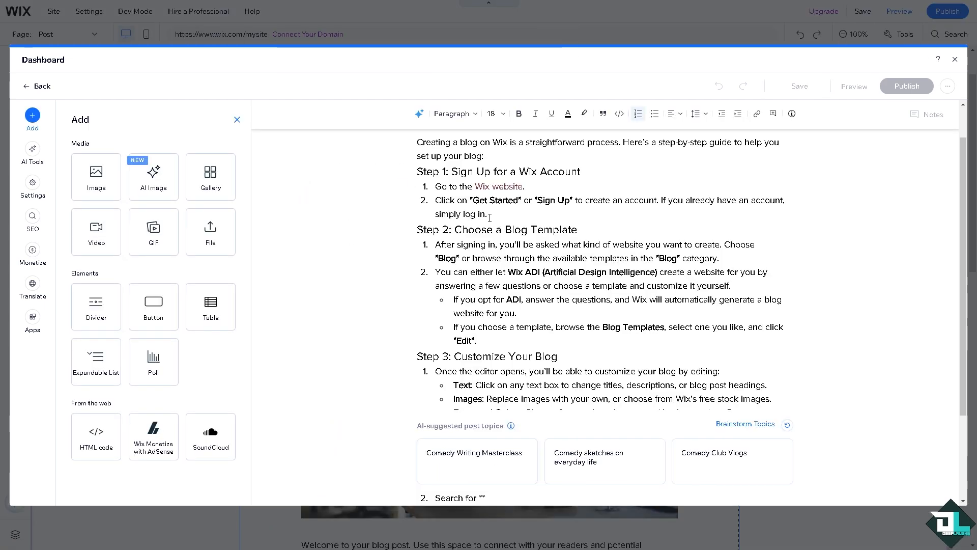
scroll(489, 217, "up", 2)
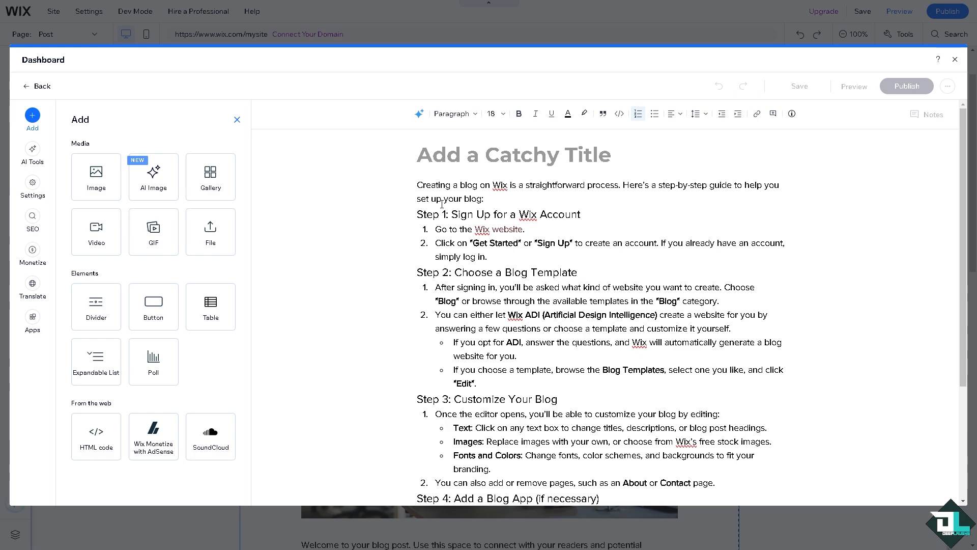
Step: Title the post "How to Make Blog on Wix" and insert the uploaded Wix blog image below the guide text
left_click(502, 154)
key("ctrl+v")
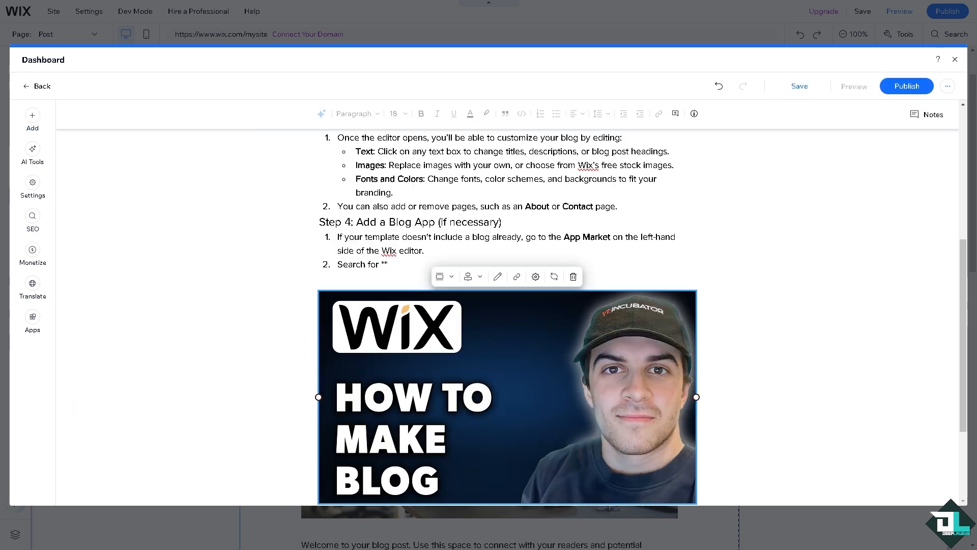
Step: Publish the finished post and return to the dashboard's list of posts
scroll(701, 210, "up", 5)
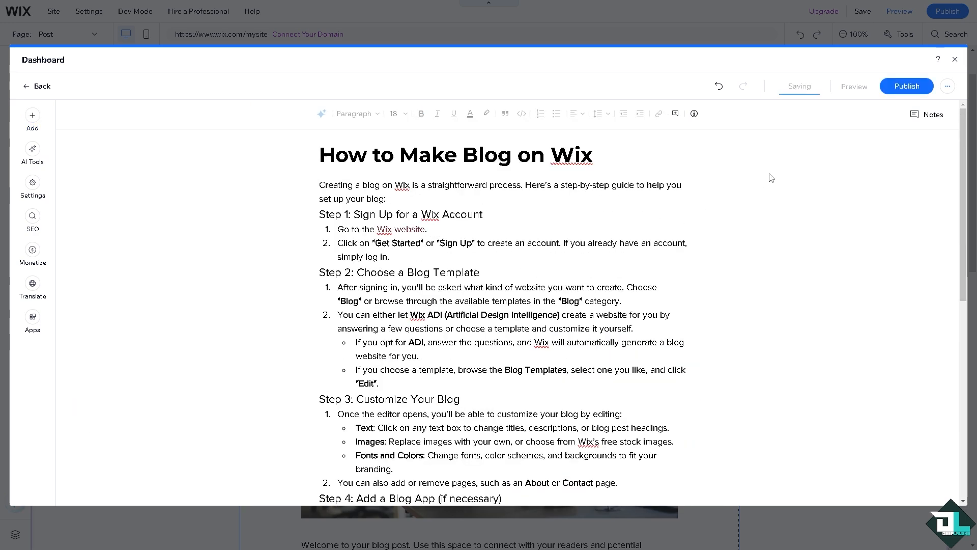
left_click(904, 88)
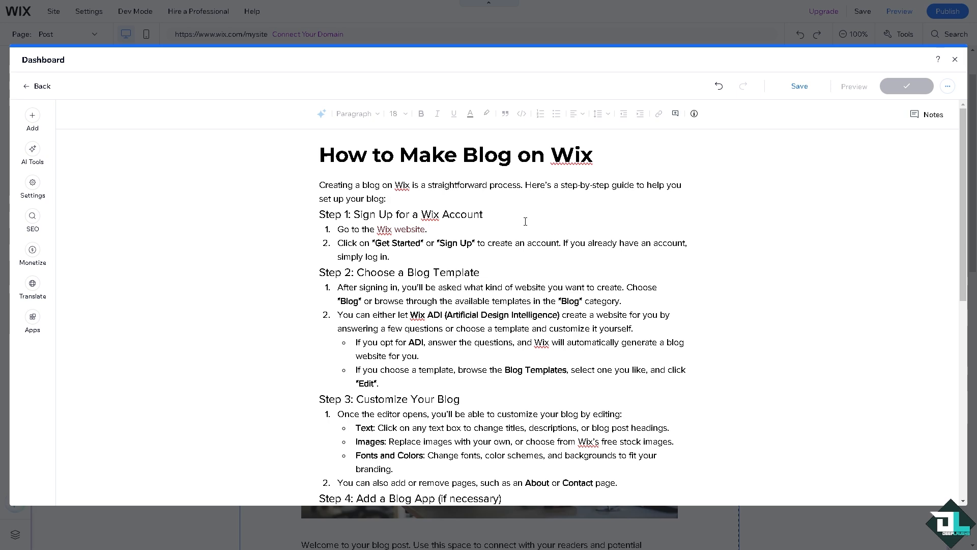
left_click(488, 370)
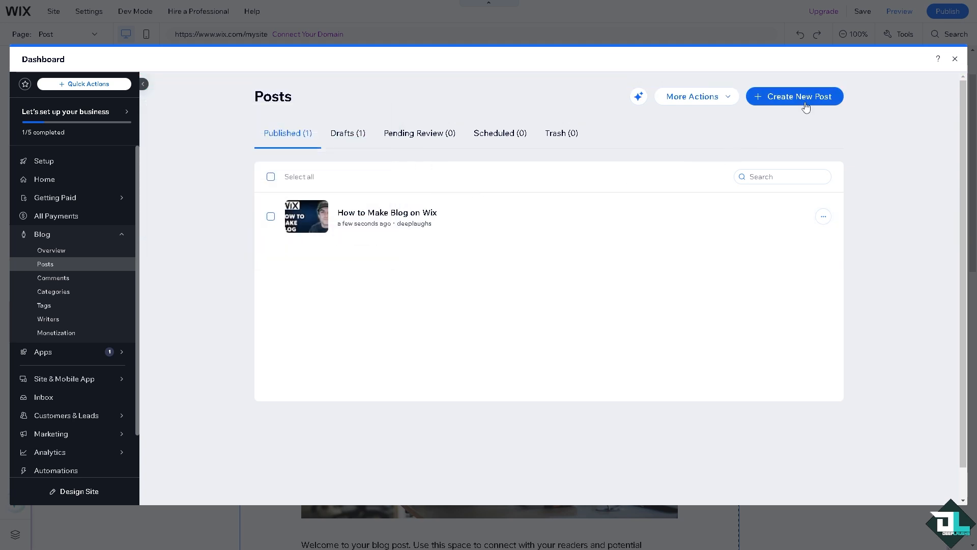
Step: Open the blog settings from the posts overview to check the comment, rating and SEO options
left_click(707, 98)
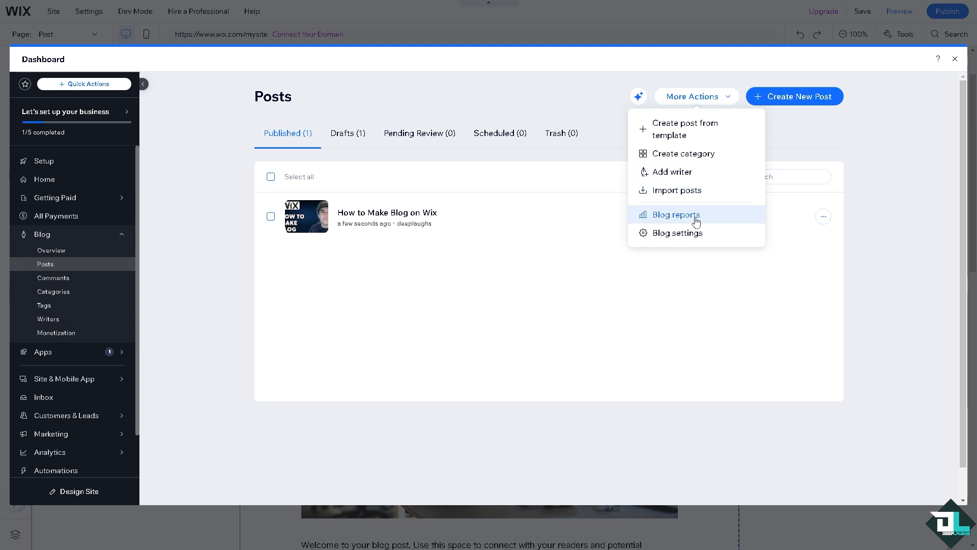
left_click(695, 238)
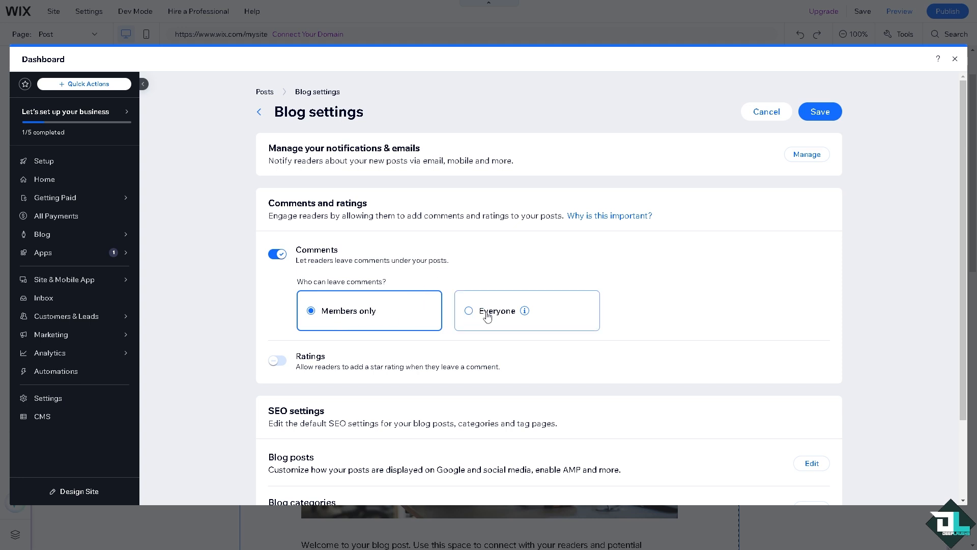
Step: Review the comment, rating and SEO options down to the blog tags, and save the blog settings
scroll(433, 264, "down", 2)
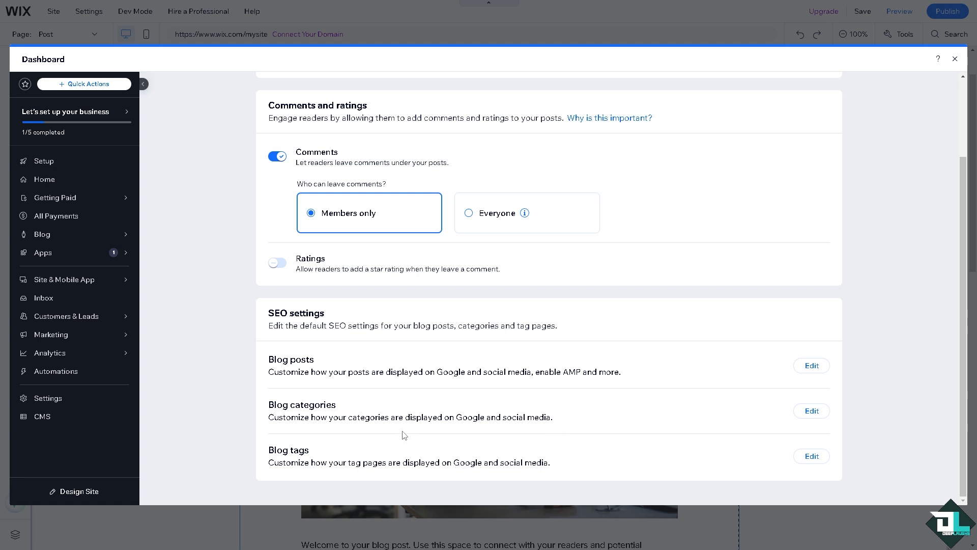
scroll(410, 436, "up", 2)
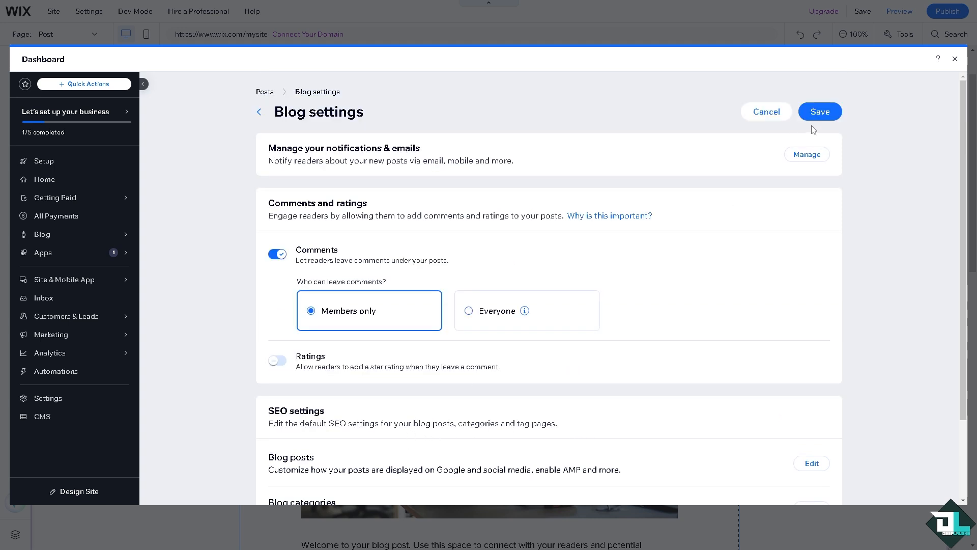
left_click(827, 122)
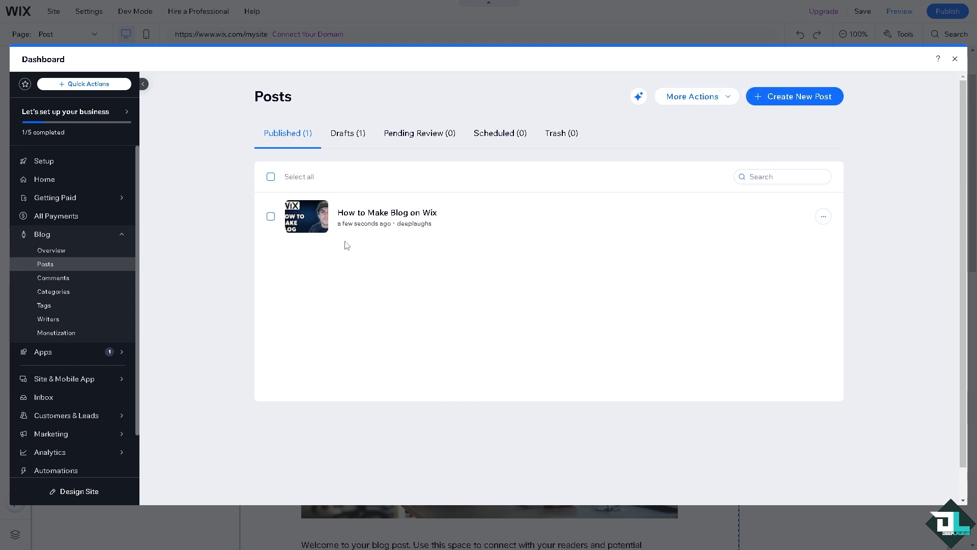
Step: Open the published "How to Make Blog on Wix" post in the editor and check its text and image
left_click(346, 223)
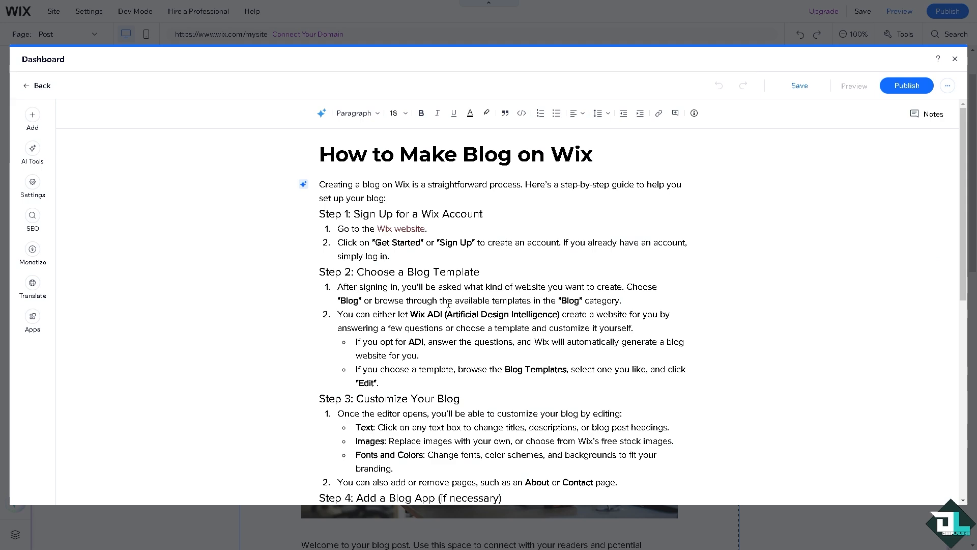
scroll(449, 304, "down", 7)
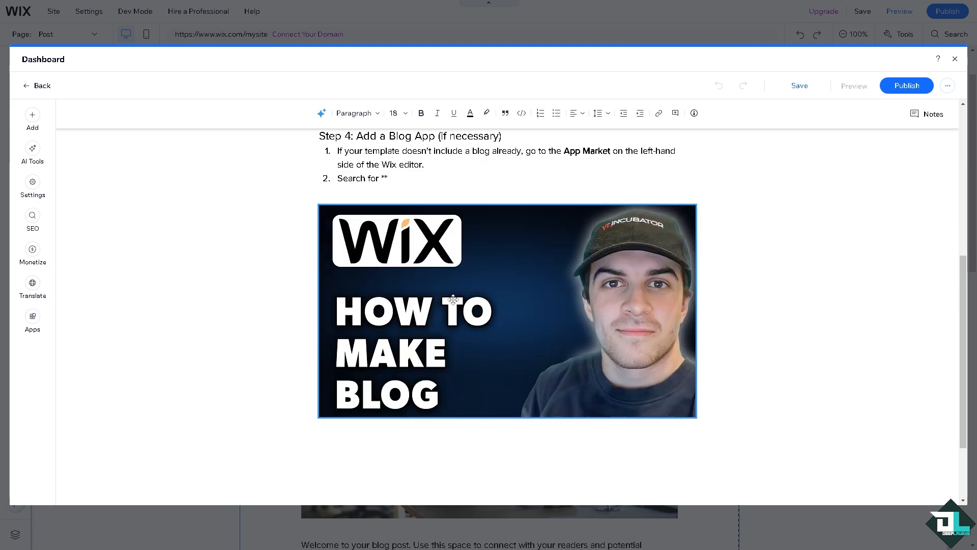
scroll(453, 299, "up", 1)
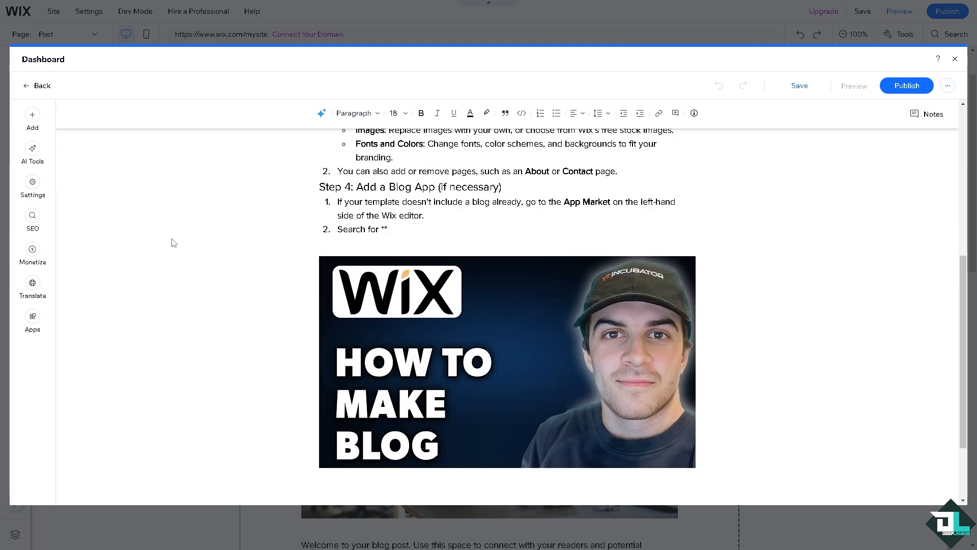